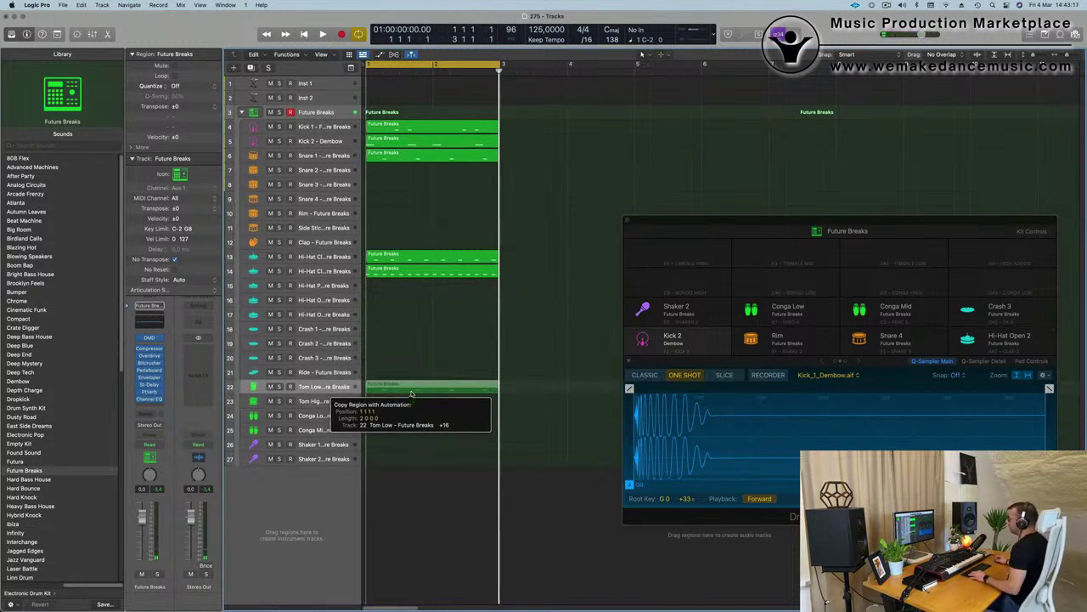
- Play the loop with the copied region on the Tom Low track and open that region for note editing
{"action": "key", "text": "space"}
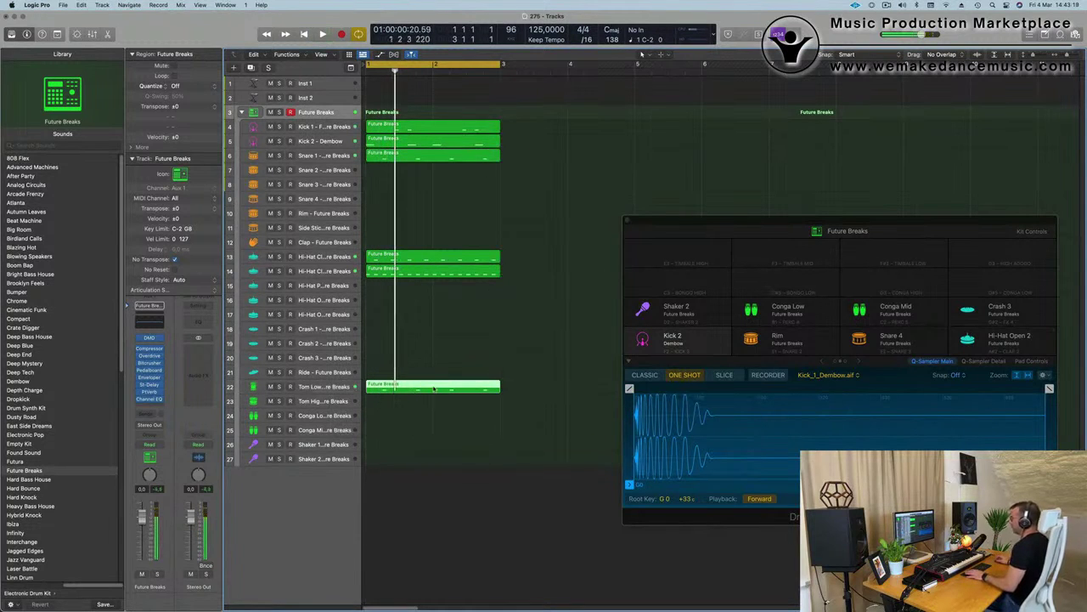
{"action": "double_click", "coordinate": [434, 388]}
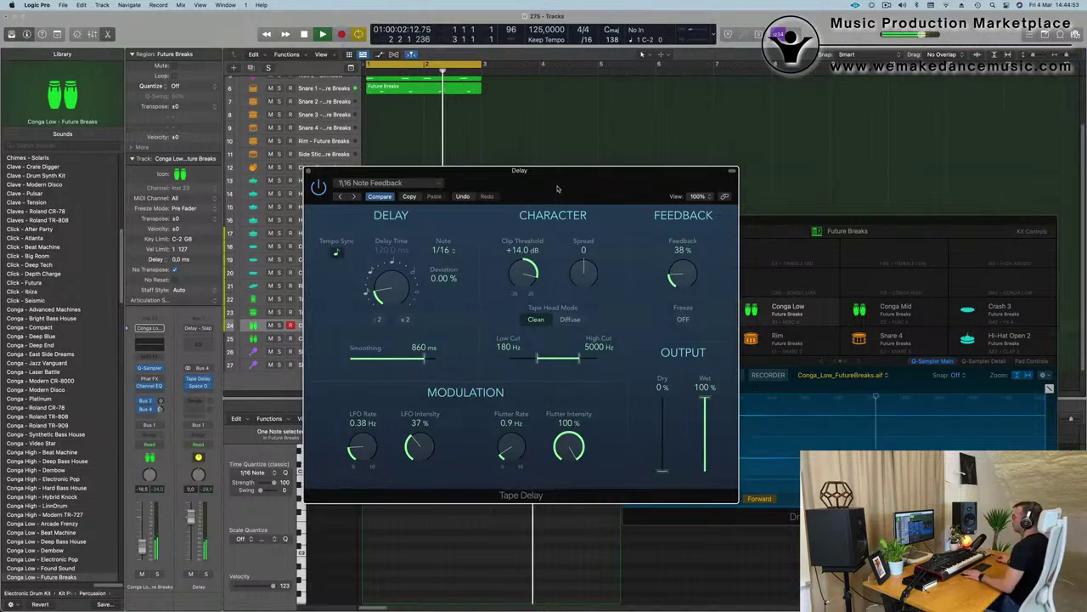
- Close the Tape Delay window of the Delay bus and return to the first tracks of the arrangement
{"action": "left_click_drag", "start_coordinate": [557, 188], "coordinate": [590, 189]}
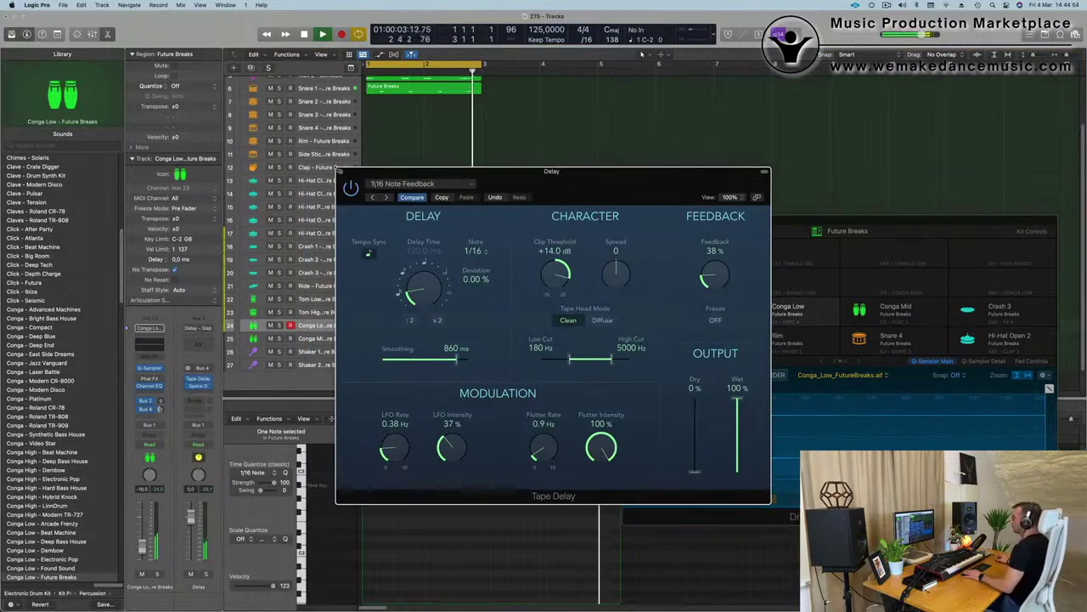
{"action": "key", "text": "super+w"}
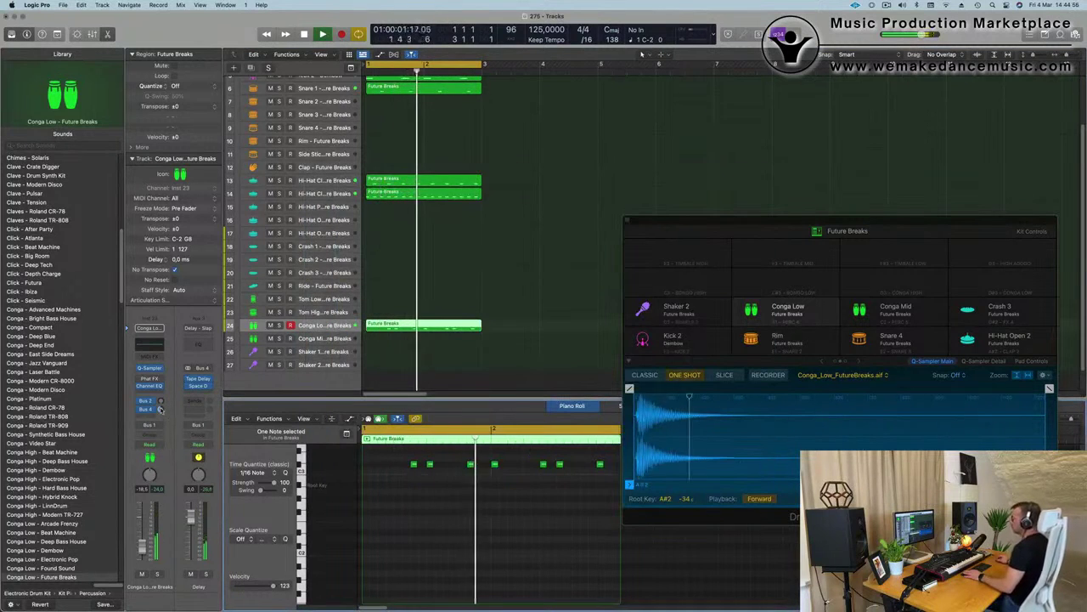
{"action": "scroll", "coordinate": [541, 264], "scroll_direction": "up", "scroll_amount": 3}
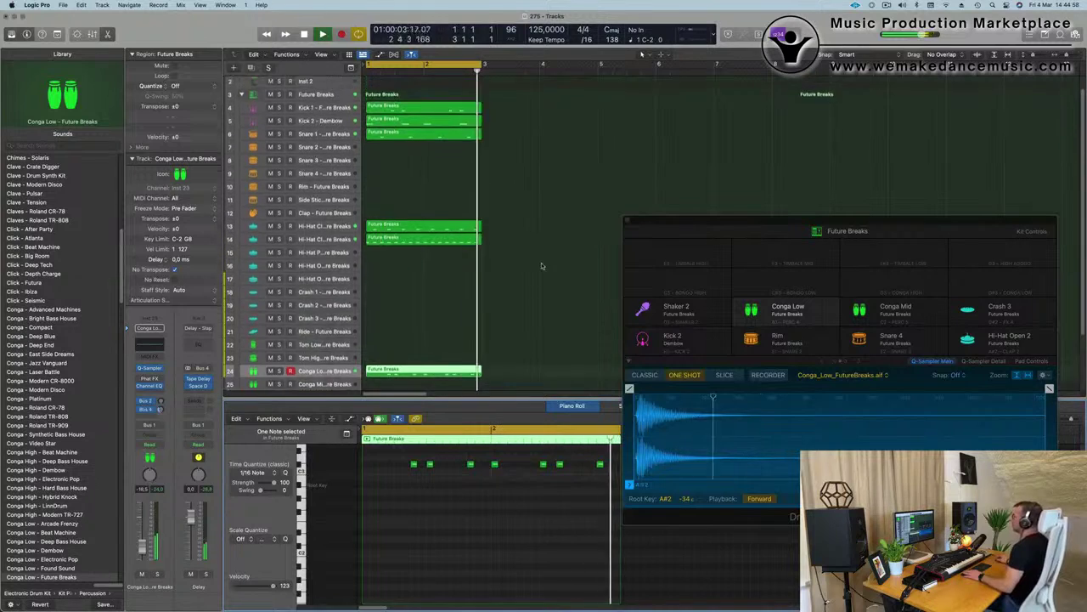
{"action": "scroll", "coordinate": [525, 77], "scroll_direction": "down", "scroll_amount": 1}
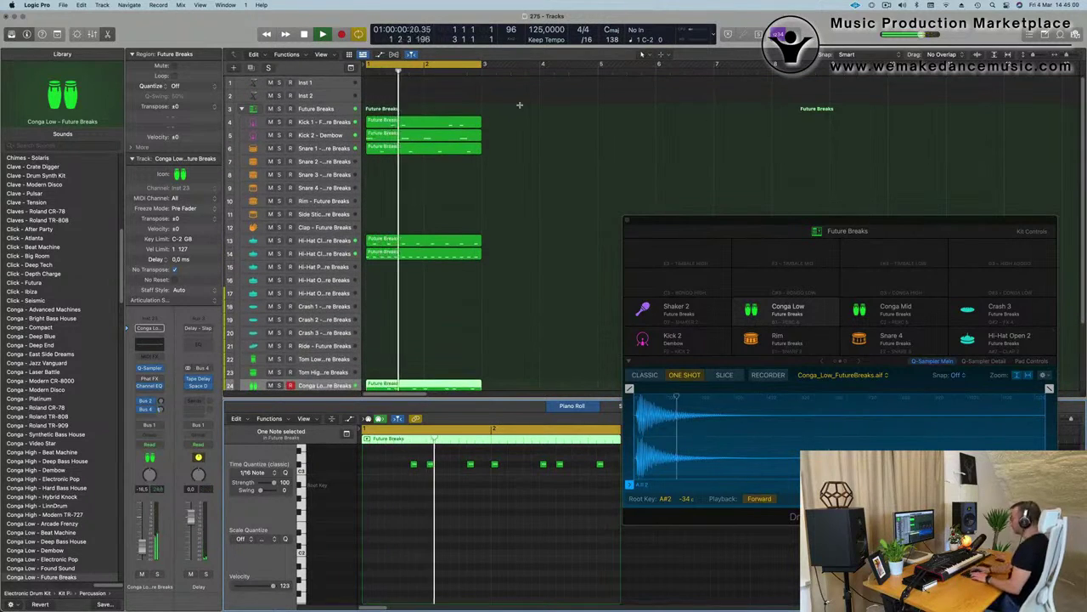
{"action": "left_click", "coordinate": [519, 105]}
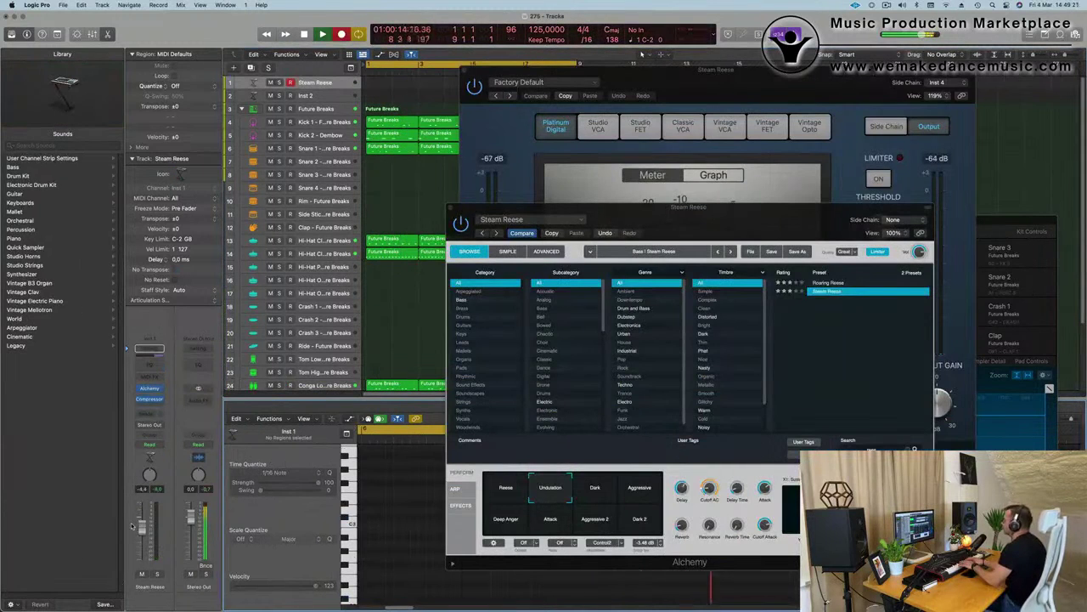
- Record a four-bar bass part on the Steam Reese track from bar 1 and play it back
{"action": "key", "text": "r"}
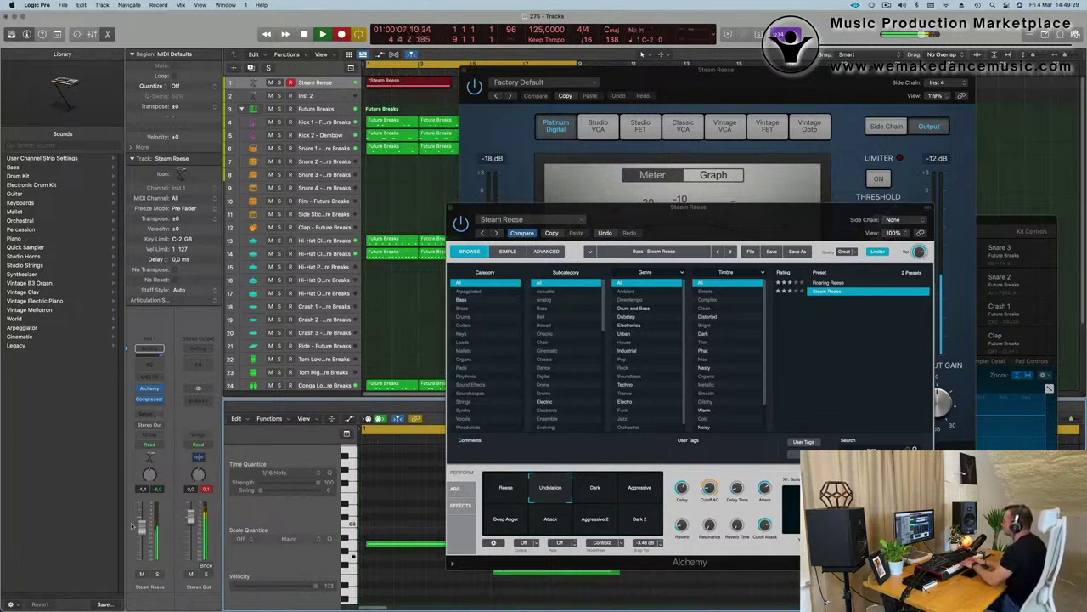
{"action": "key", "text": "space"}
{"action": "key", "text": "space"}
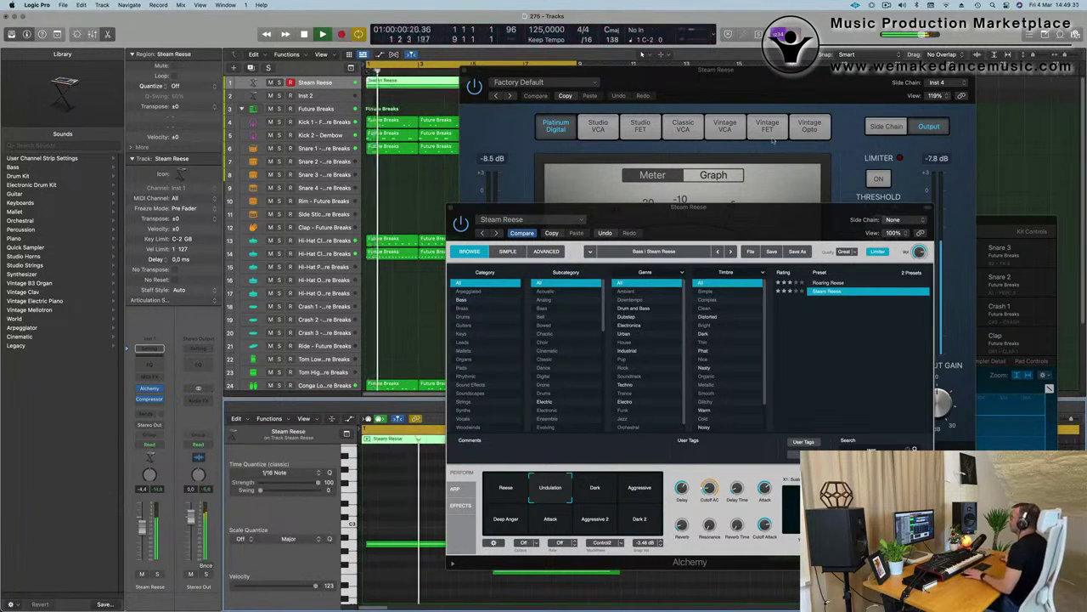
{"action": "key", "text": "space"}
- Move the Compressor and Alchemy windows clear of the arrangement, and select all notes of the Steam Reese region while playing from bar 1
{"action": "left_click_drag", "start_coordinate": [707, 73], "coordinate": [1086, 66]}
{"action": "left_click_drag", "start_coordinate": [718, 211], "coordinate": [865, 72]}
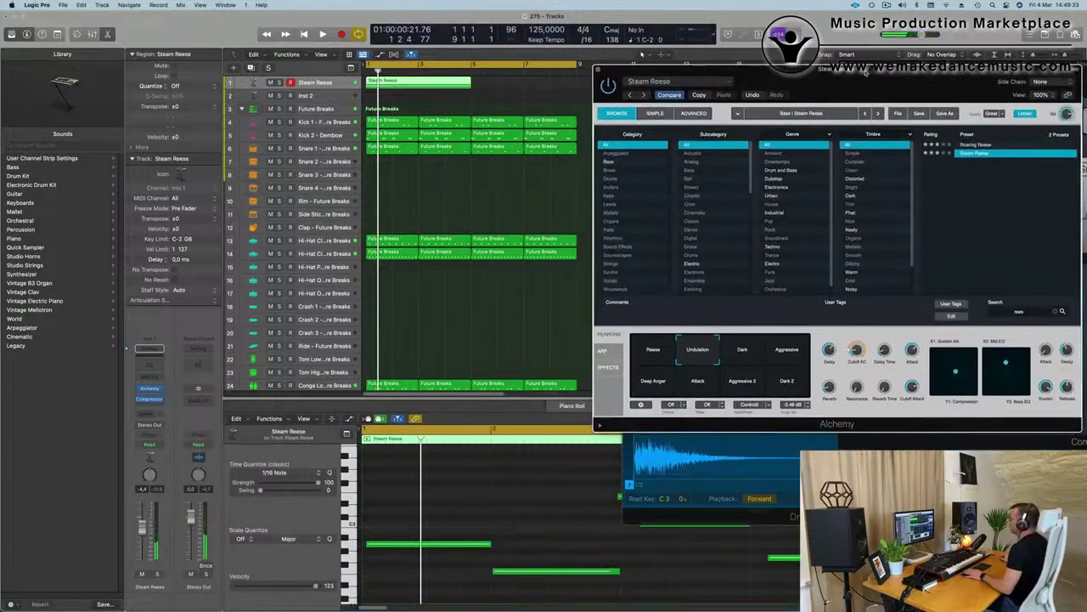
{"action": "key", "text": "Return"}
{"action": "left_click", "coordinate": [430, 492]}
{"action": "key", "text": "super+a"}
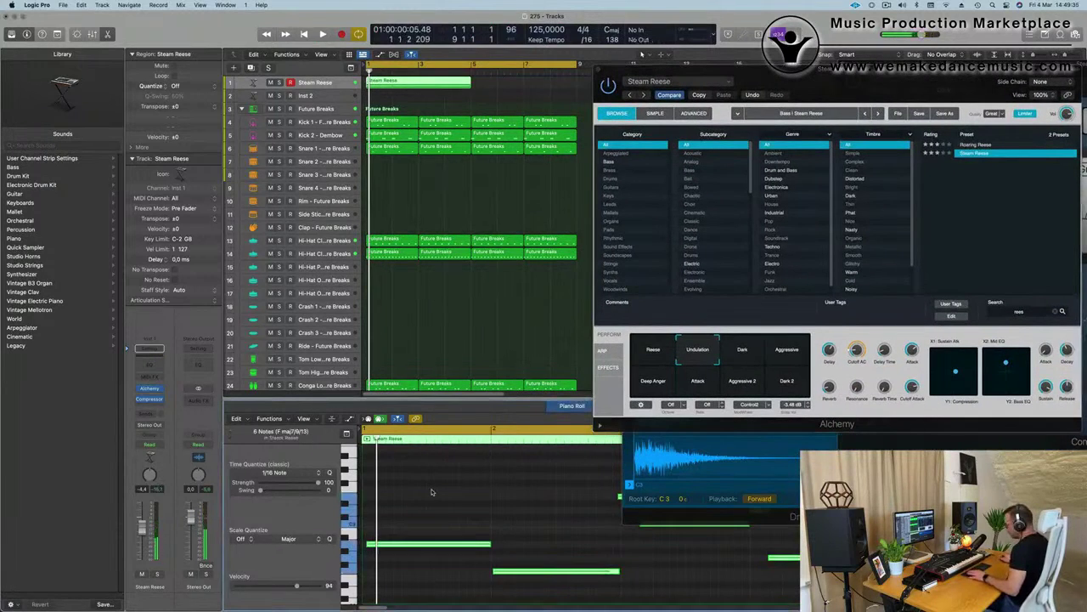
{"action": "key", "text": "space"}
{"action": "scroll", "coordinate": [464, 501], "scroll_direction": "down", "scroll_amount": 2}
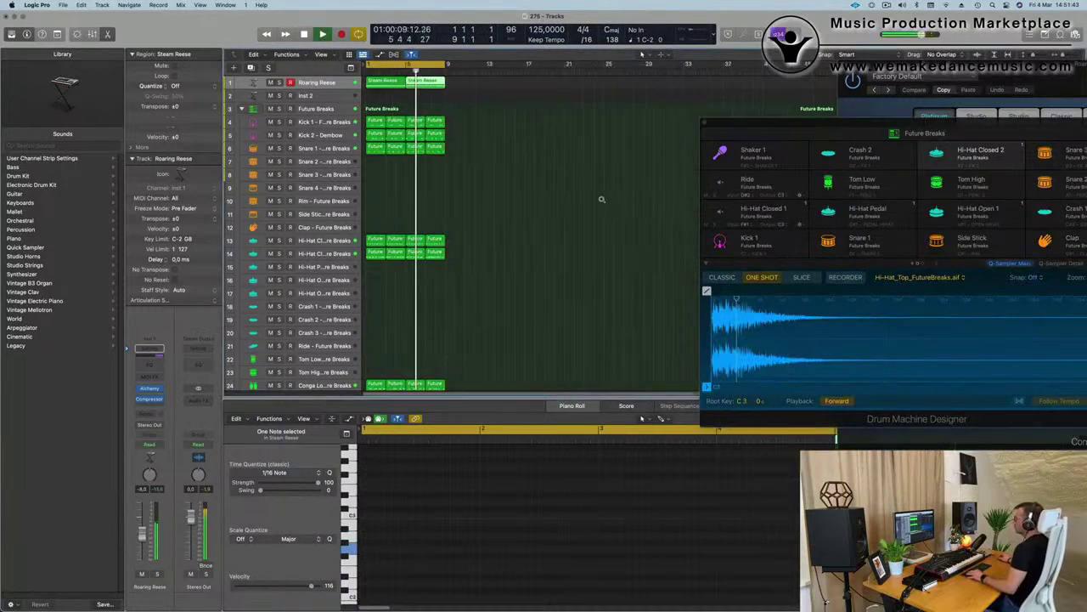
- Repeat all regions once to fill up to bar 17 and extend the cycle range to bar 17, playing from the start
{"action": "scroll", "coordinate": [601, 200], "scroll_direction": "down", "scroll_amount": 1}
{"action": "key", "text": "Return"}
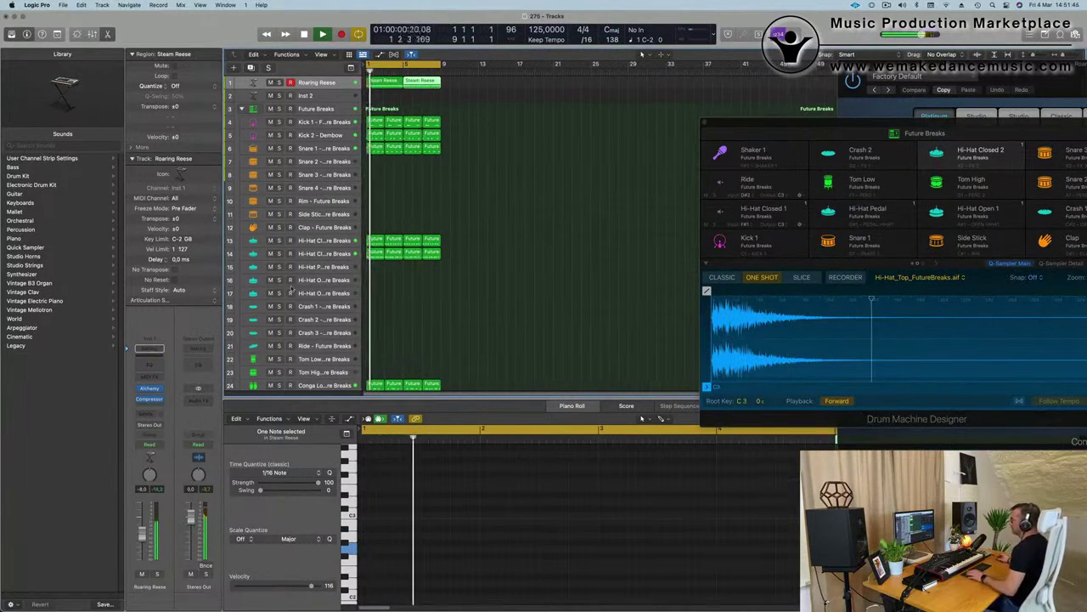
{"action": "key", "text": "super+a"}
{"action": "key", "text": "super+r"}
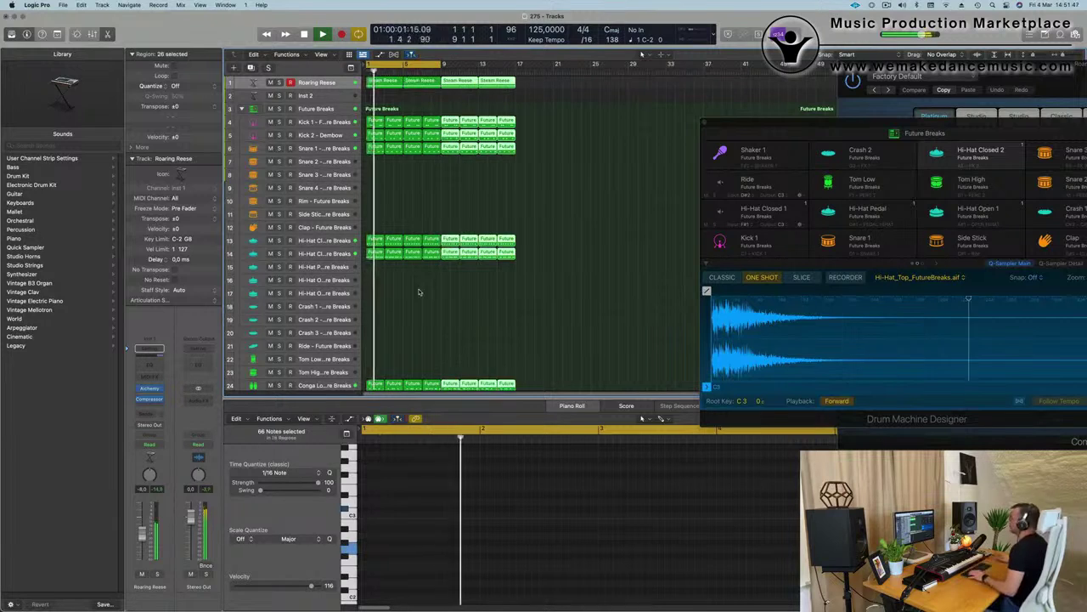
{"action": "left_click_drag", "start_coordinate": [442, 63], "coordinate": [520, 63]}
{"action": "key", "text": "Return"}
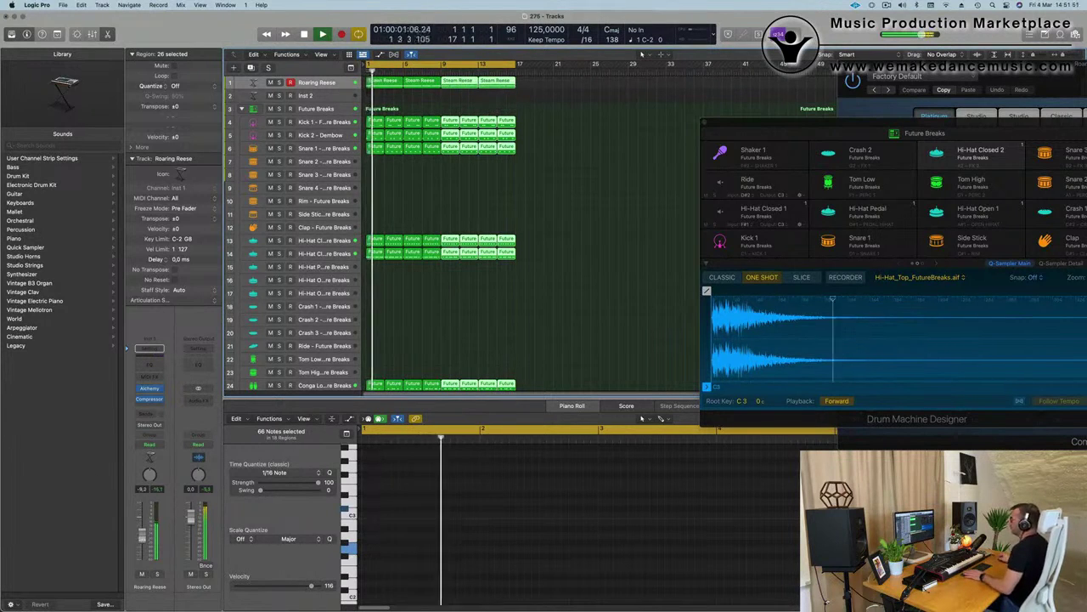
{"action": "key", "text": "Return"}
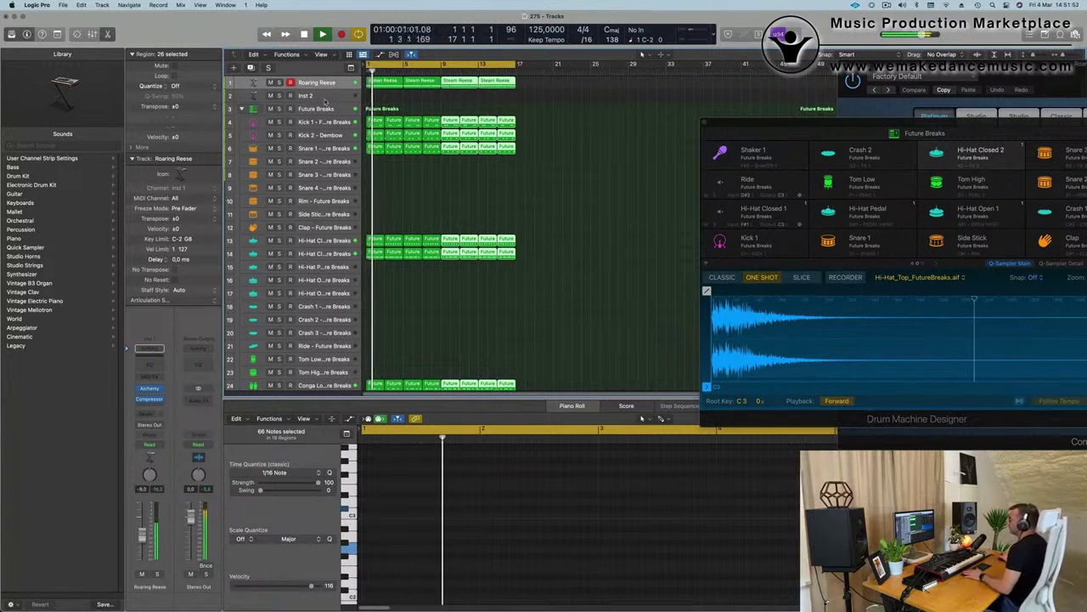
- Open the Alchemy instrument of the Inst 2 track and position its window over the arrangement
{"action": "left_click", "coordinate": [324, 99]}
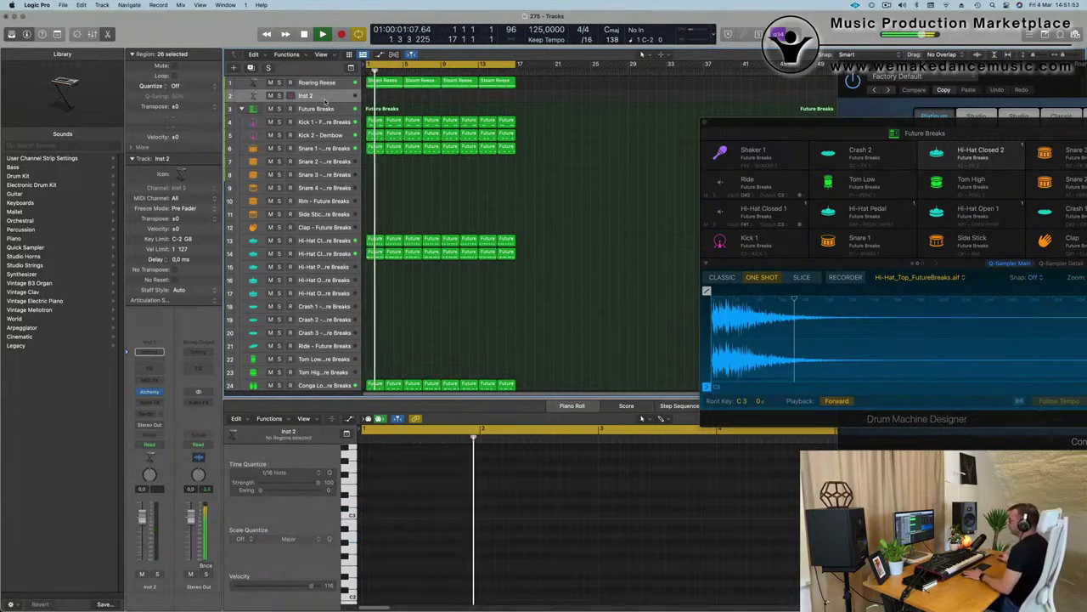
{"action": "left_click", "coordinate": [151, 394]}
{"action": "left_click_drag", "start_coordinate": [633, 128], "coordinate": [692, 154]}
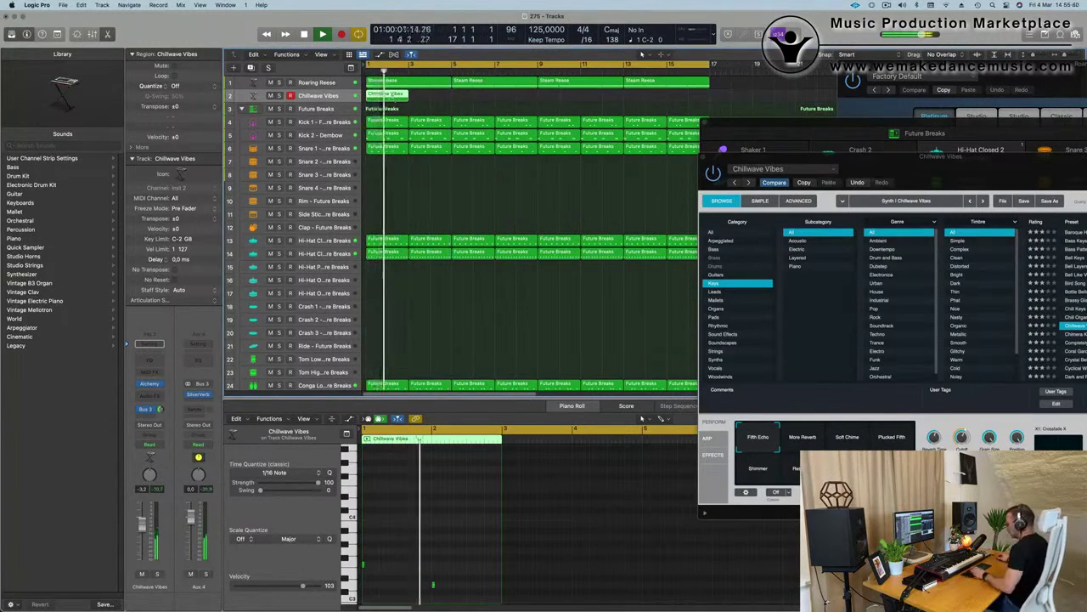
- Repeat the two-bar Chillwave Vibes region up to bar 17 and move the plug-in windows aside
{"action": "key", "text": "l"}
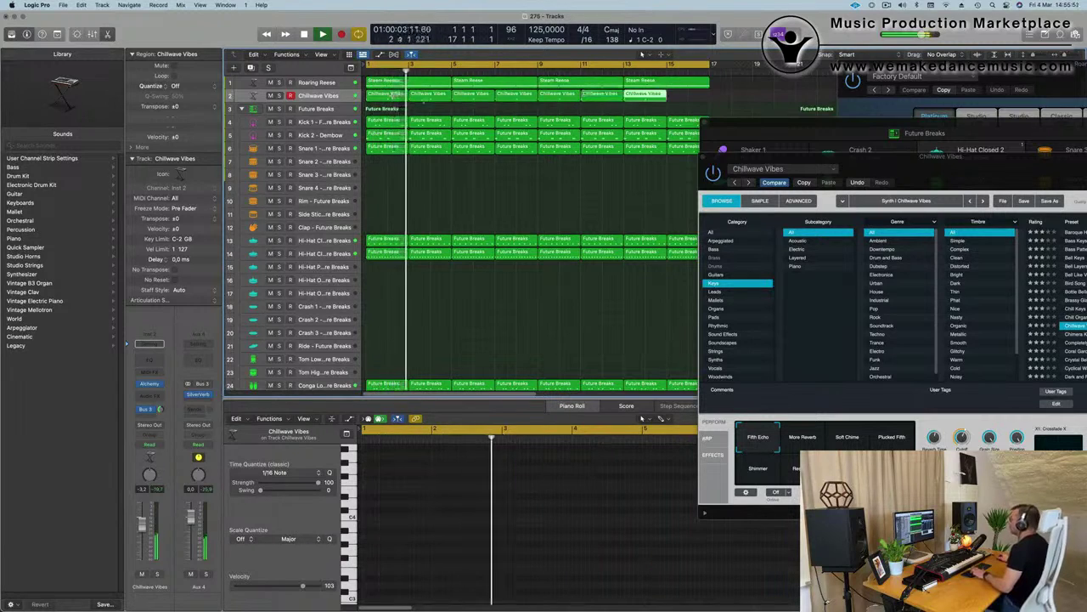
{"action": "key", "text": "super+r"}
{"action": "left_click_drag", "start_coordinate": [760, 132], "coordinate": [637, 180]}
{"action": "left_click_drag", "start_coordinate": [765, 170], "coordinate": [522, 169]}
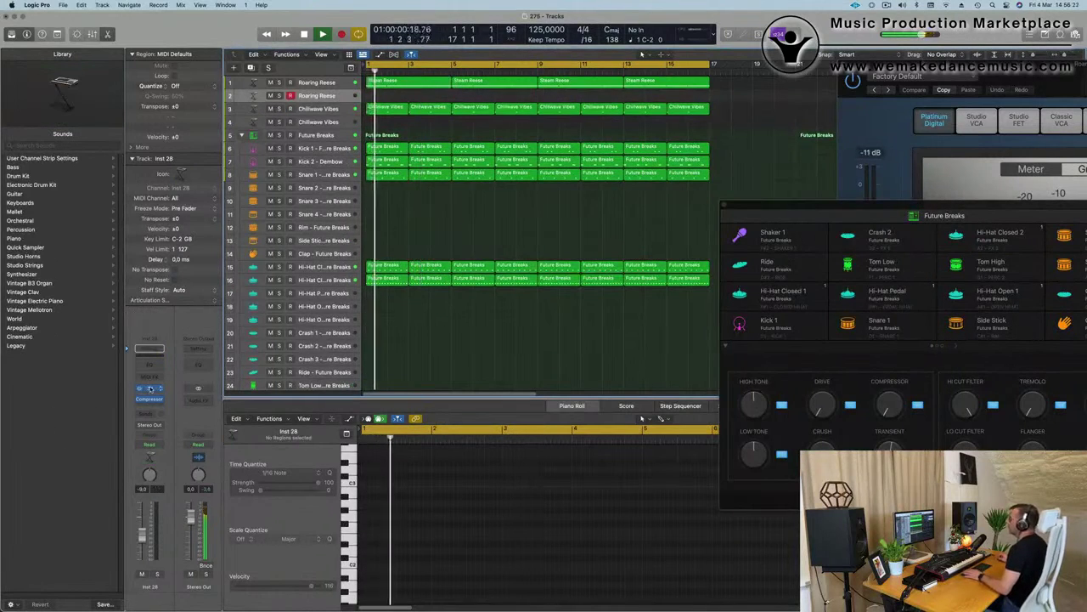
- Open Alchemy on the duplicated Roaring Reese track and filter its presets to the Bass category
{"action": "left_click", "coordinate": [149, 389]}
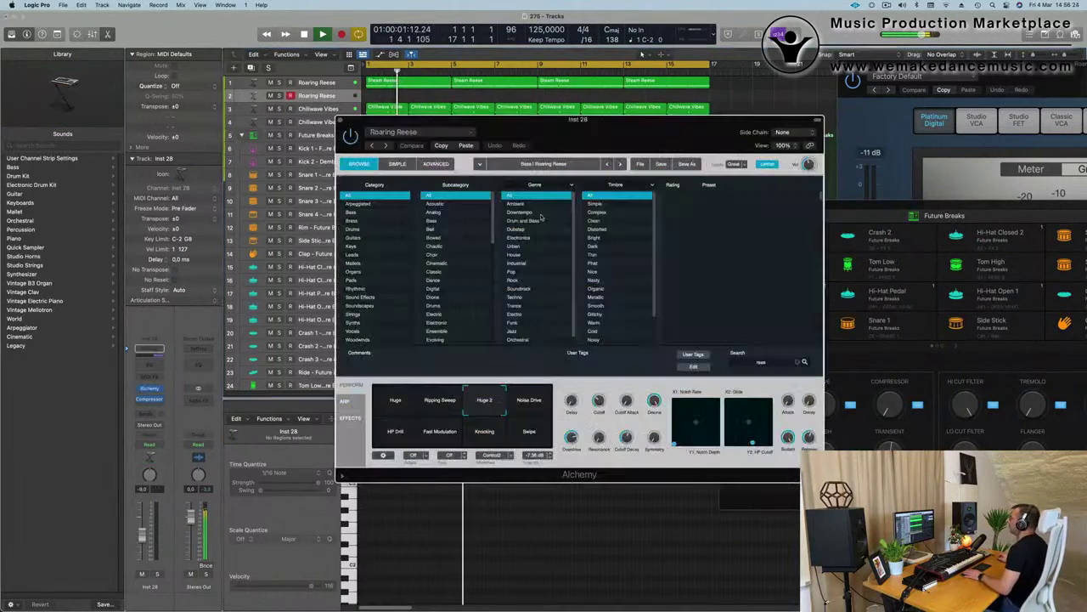
{"action": "left_click", "coordinate": [352, 214]}
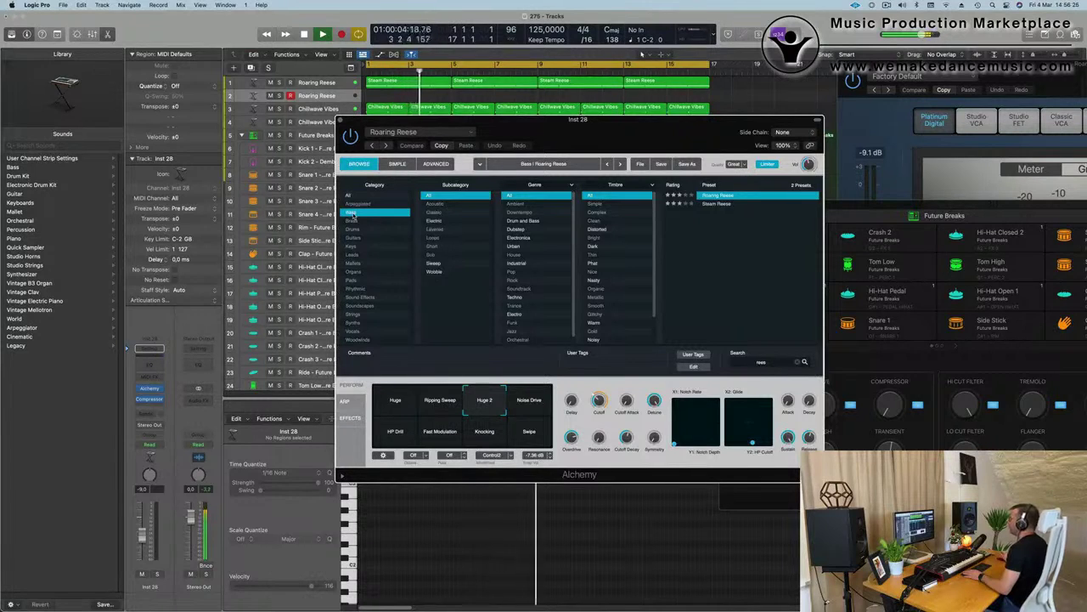
{"action": "left_click_drag", "start_coordinate": [548, 123], "coordinate": [552, 127]}
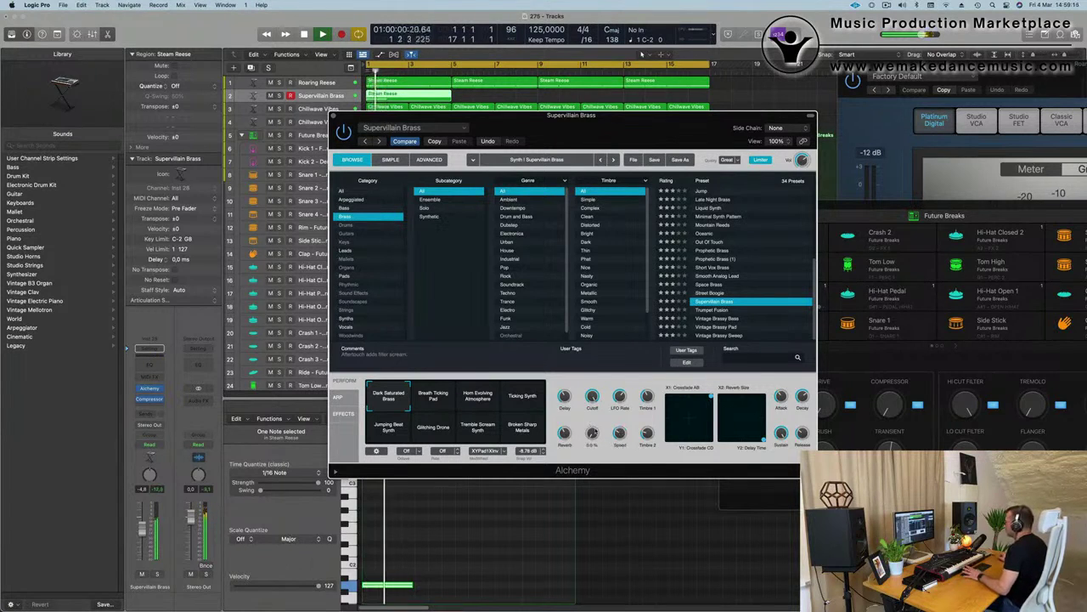
- Select the empty duplicate Chillwave Vibes track and restart playback from bar 1
{"action": "left_click", "coordinate": [331, 123]}
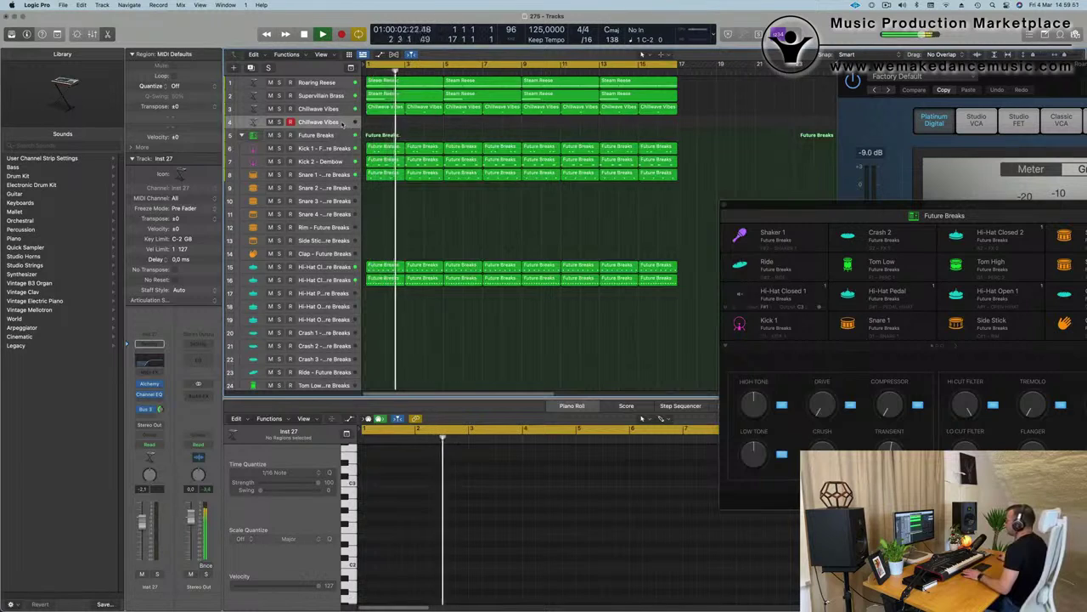
{"action": "key", "text": "Return"}
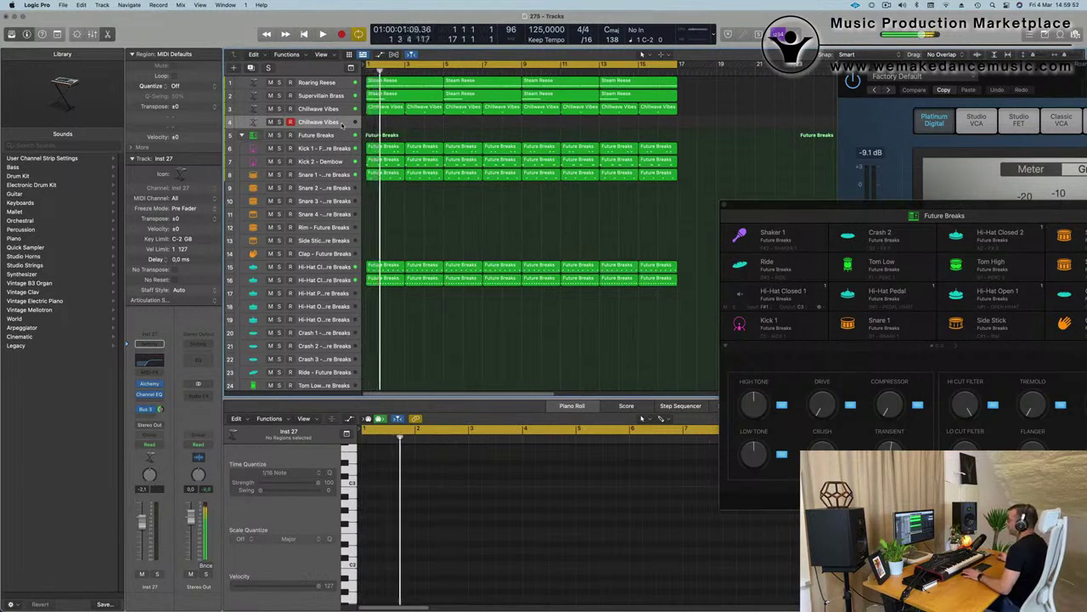
{"action": "key", "text": "Return"}
{"action": "key", "text": "Return"}
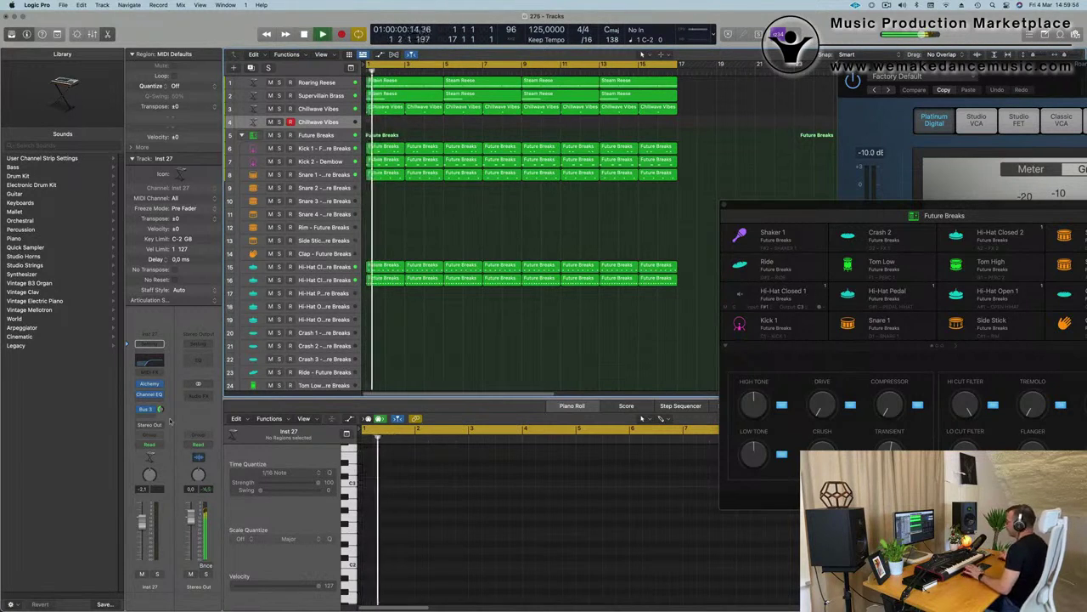
{"action": "key", "text": "Return"}
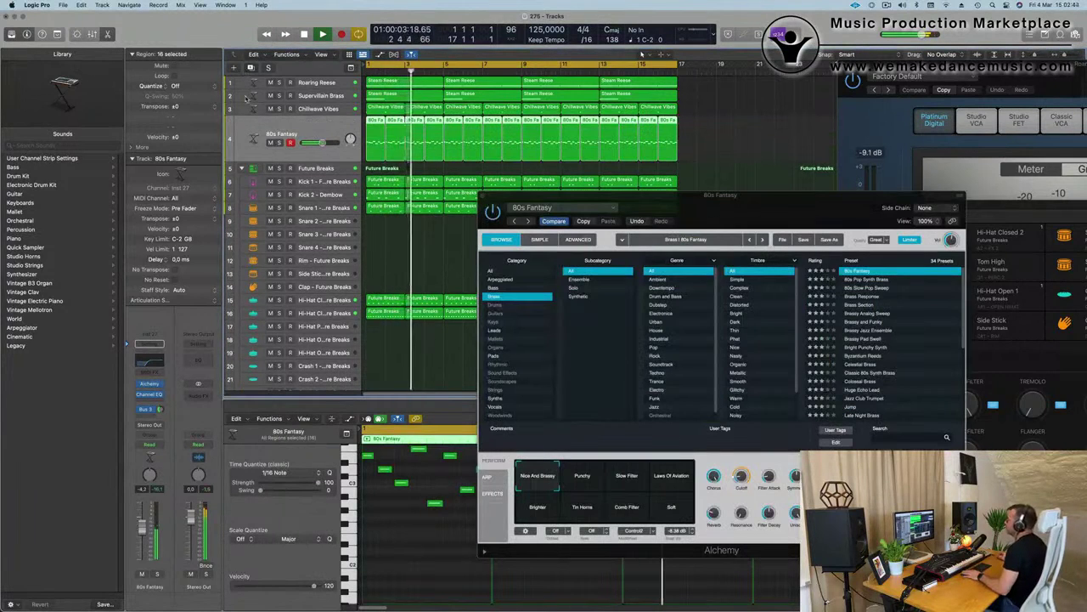
- Duplicate the 80s Fantasy track, copy all its regions onto the duplicate, and mute the original track
{"action": "key", "text": "super+d"}
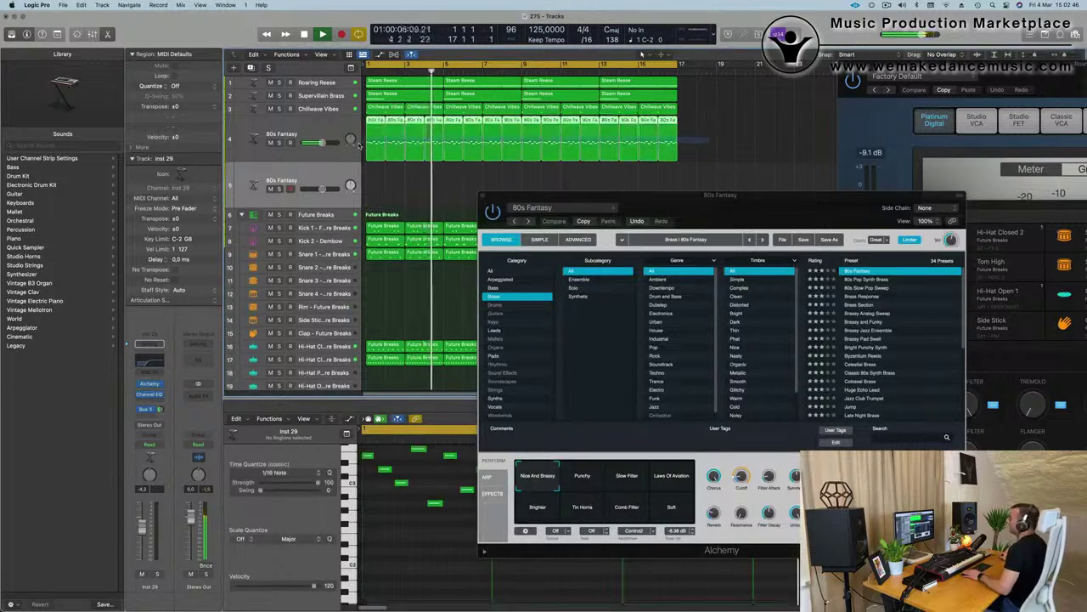
{"action": "left_click_drag", "start_coordinate": [376, 138], "coordinate": [374, 179]}
{"action": "left_click", "coordinate": [277, 143]}
{"action": "left_click", "coordinate": [271, 143]}
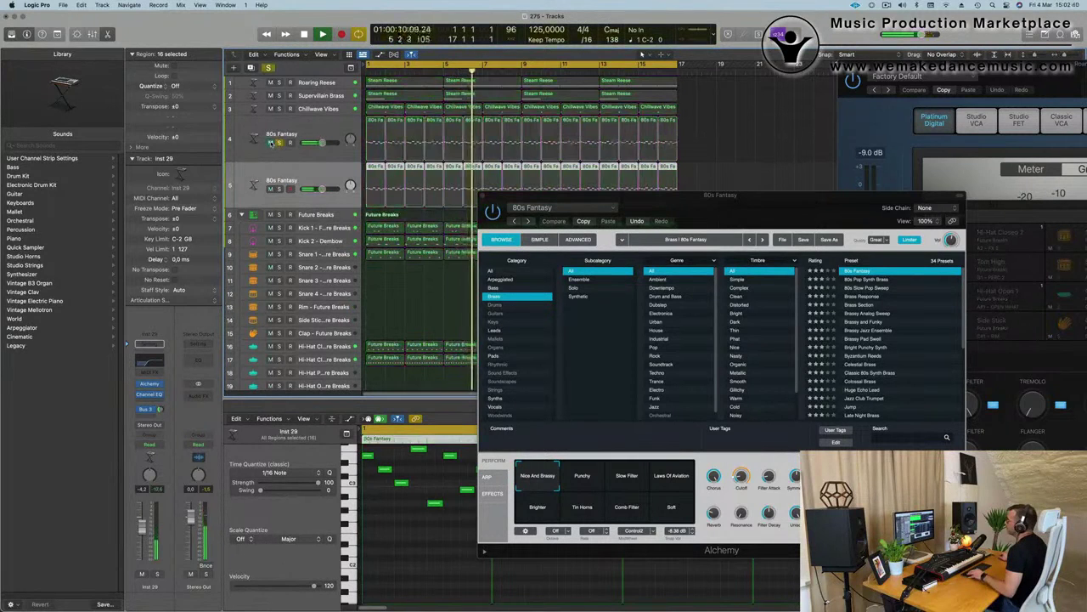
{"action": "left_click", "coordinate": [280, 143]}
{"action": "key", "text": "Return"}
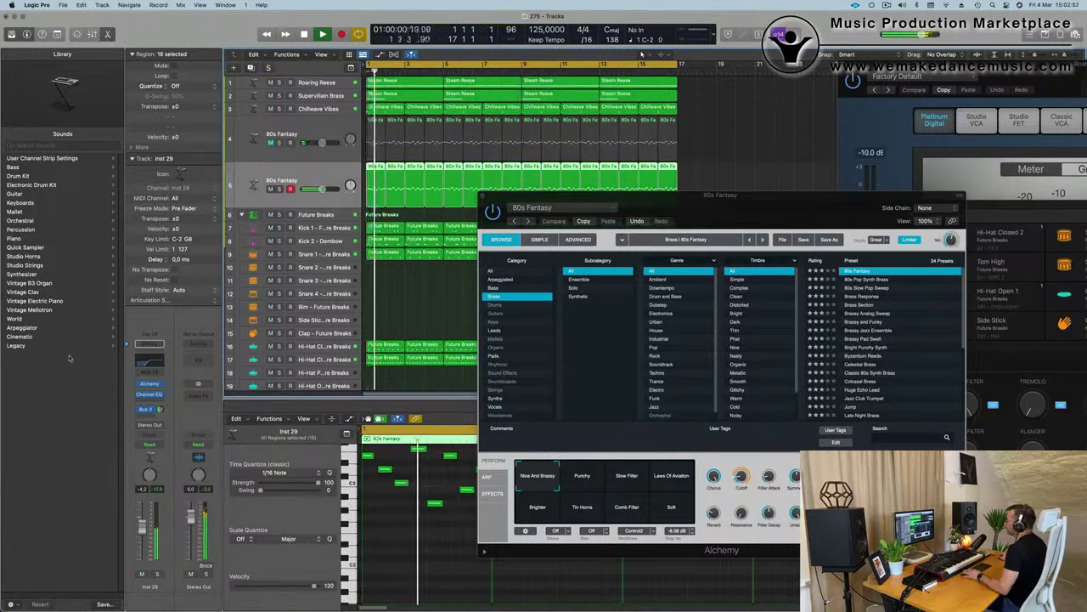
- Open the Alchemy instrument on the duplicated 80s Fantasy track
{"action": "left_click", "coordinate": [149, 384]}
{"action": "left_click_drag", "start_coordinate": [595, 138], "coordinate": [599, 142]}
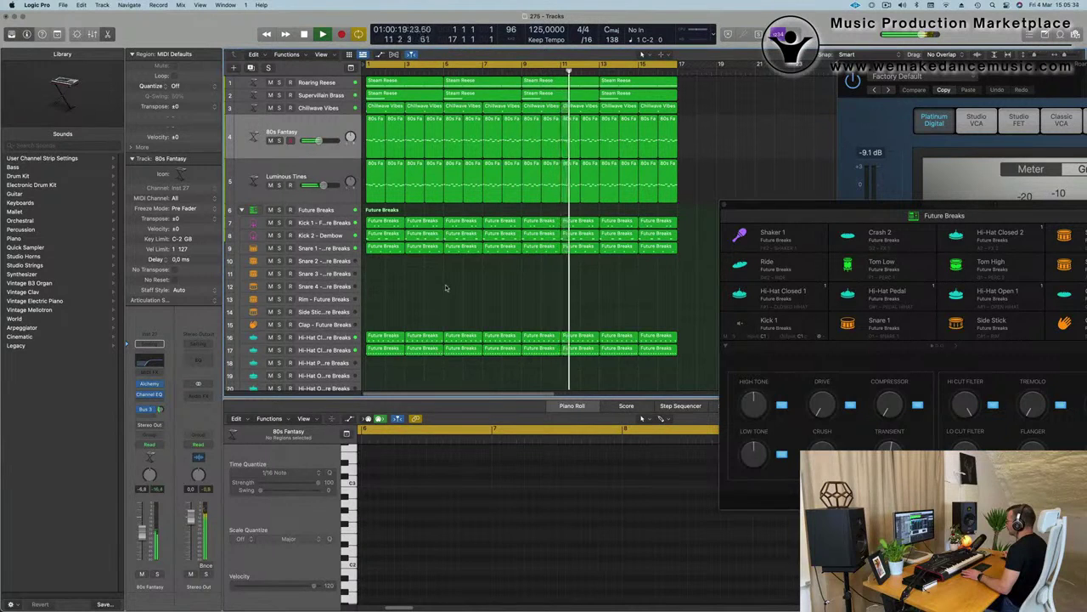
{"action": "scroll", "coordinate": [425, 284], "scroll_direction": "down", "scroll_amount": 1}
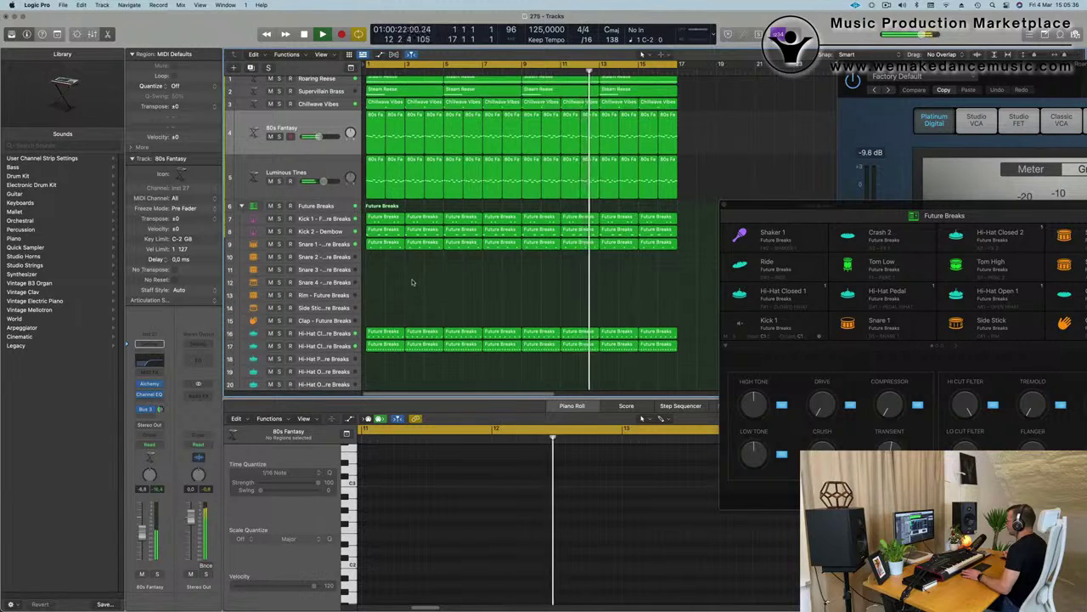
{"action": "scroll", "coordinate": [415, 284], "scroll_direction": "down", "scroll_amount": 5}
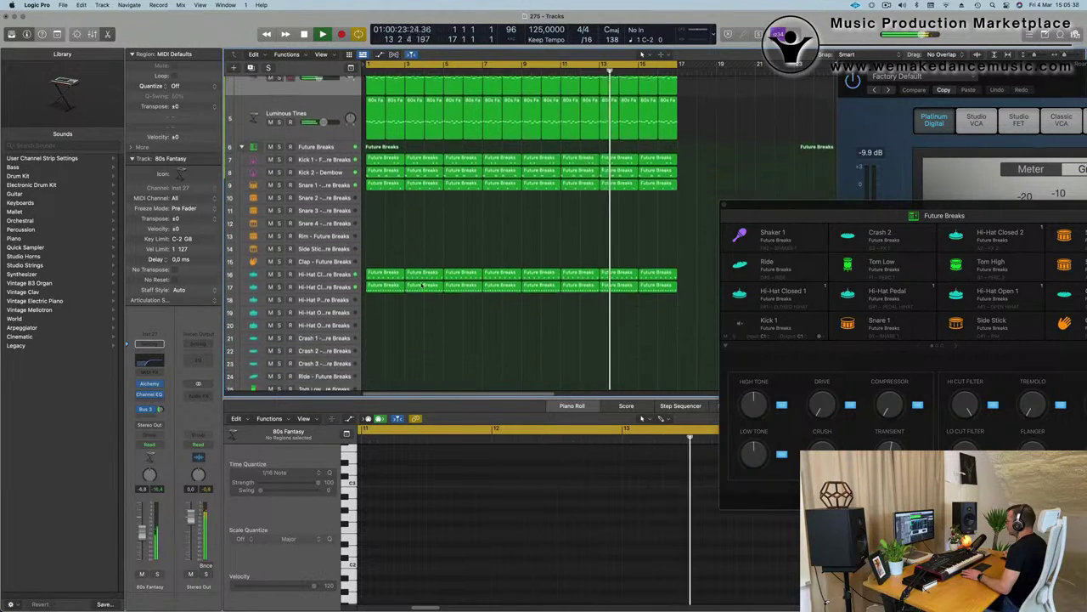
{"action": "scroll", "coordinate": [425, 272], "scroll_direction": "down", "scroll_amount": 2}
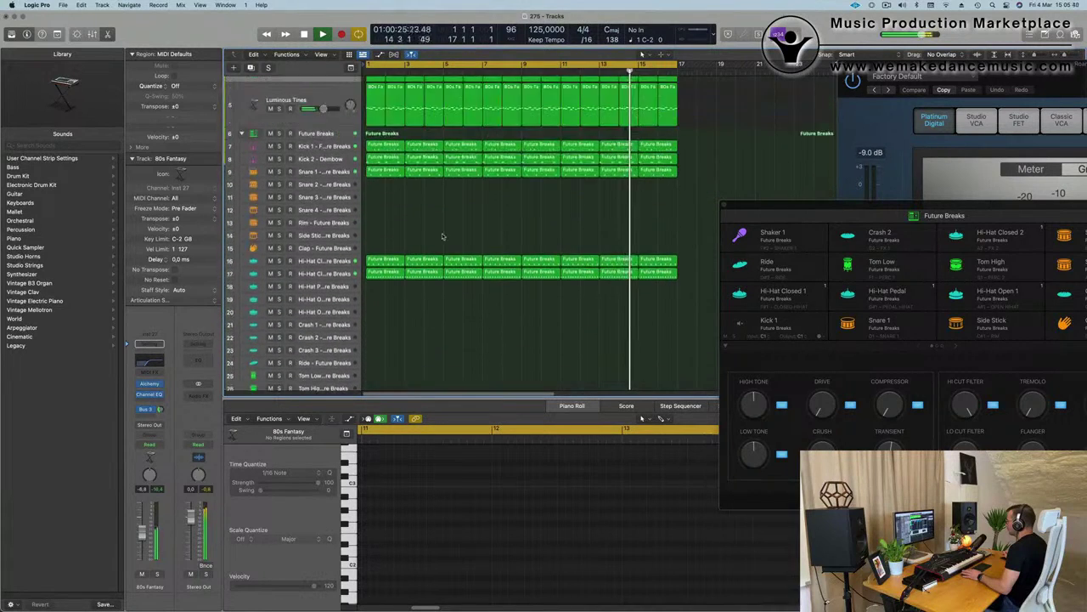
{"action": "scroll", "coordinate": [433, 230], "scroll_direction": "up", "scroll_amount": 3}
{"action": "scroll", "coordinate": [316, 173], "scroll_direction": "up", "scroll_amount": 4}
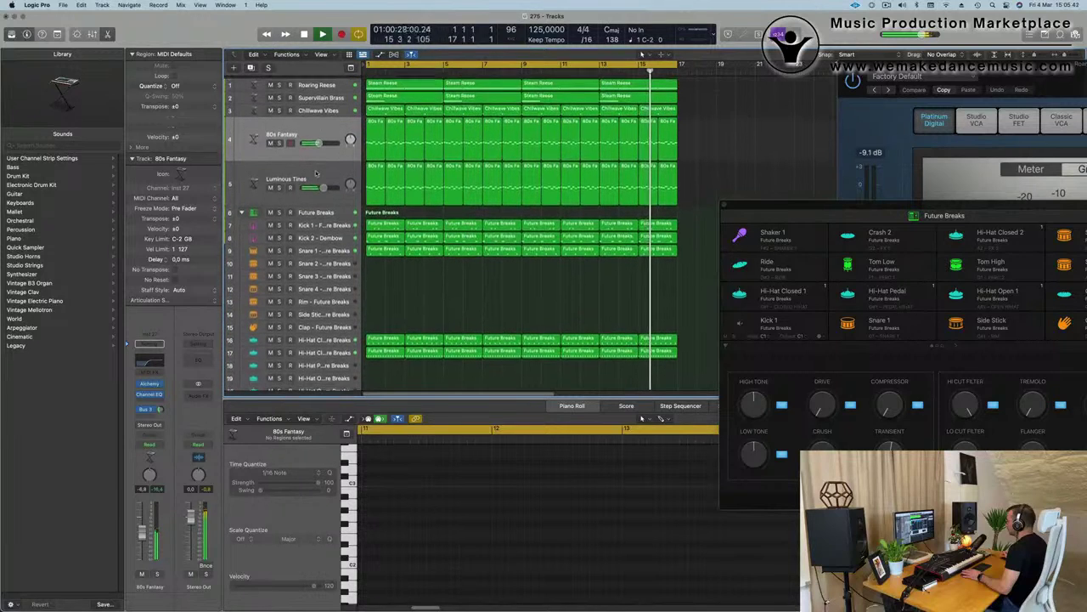
- Duplicate the Luminous Tines track, select the empty duplicate, and restart playback from bar 1
{"action": "left_click", "coordinate": [316, 173]}
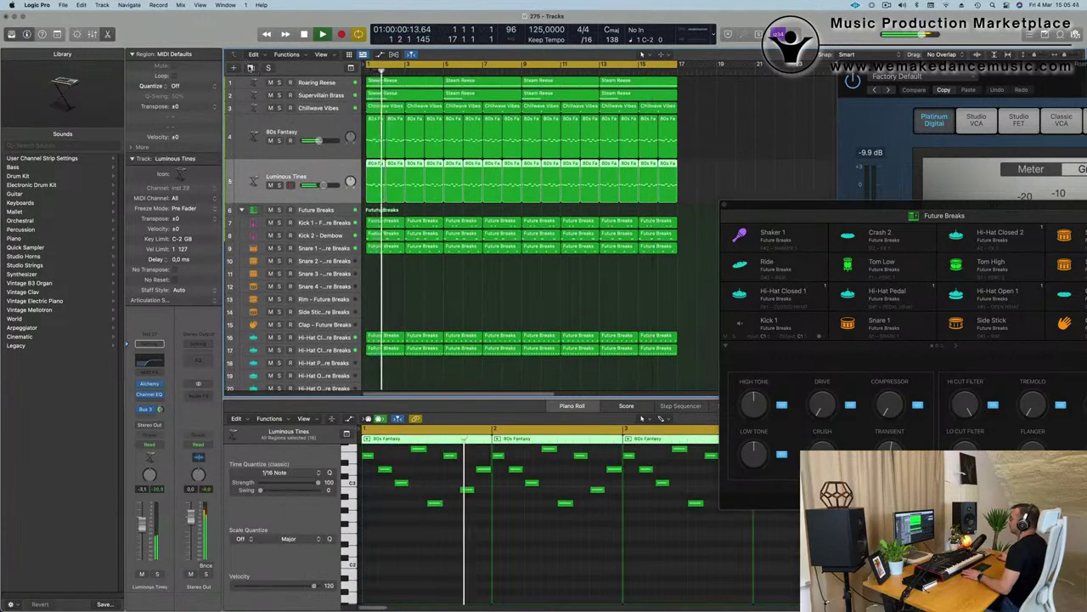
{"action": "key", "text": "super+d"}
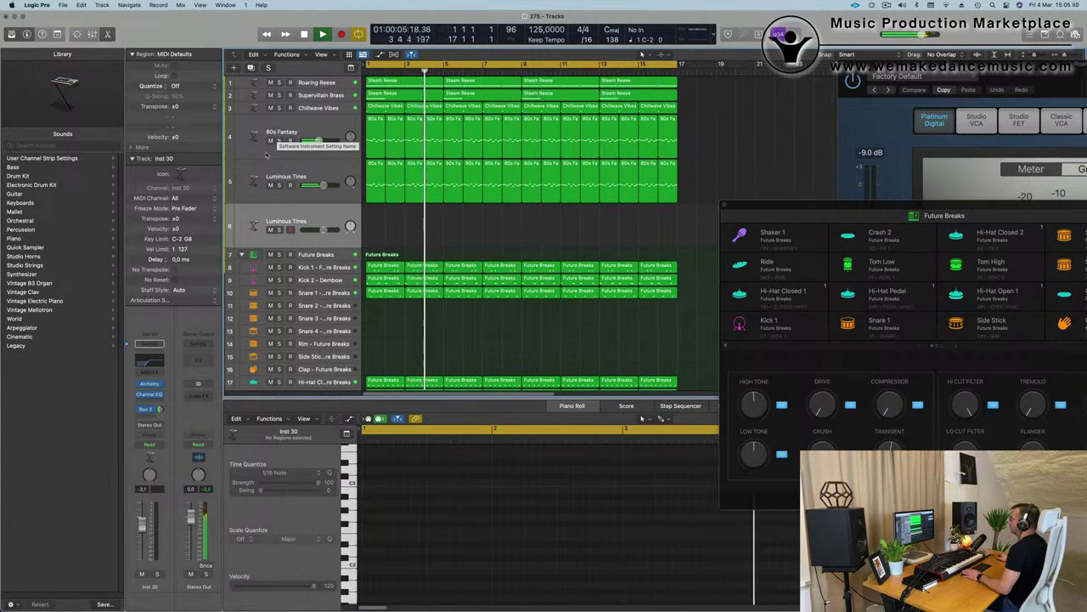
{"action": "left_click", "coordinate": [302, 194]}
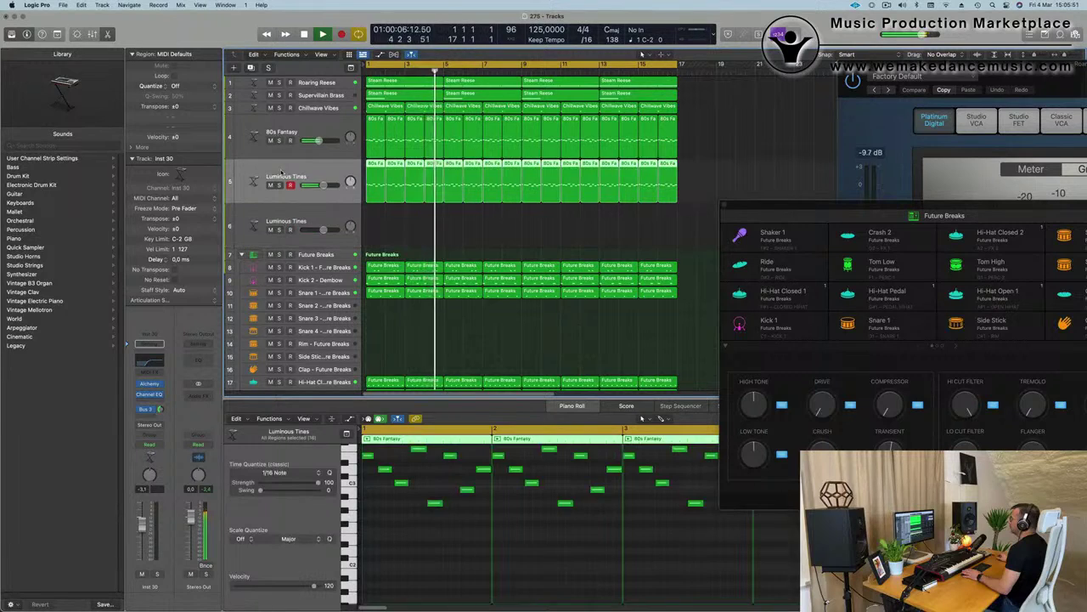
{"action": "left_click", "coordinate": [338, 216]}
{"action": "key", "text": "space"}
{"action": "key", "text": "Return"}
{"action": "key", "text": "space"}
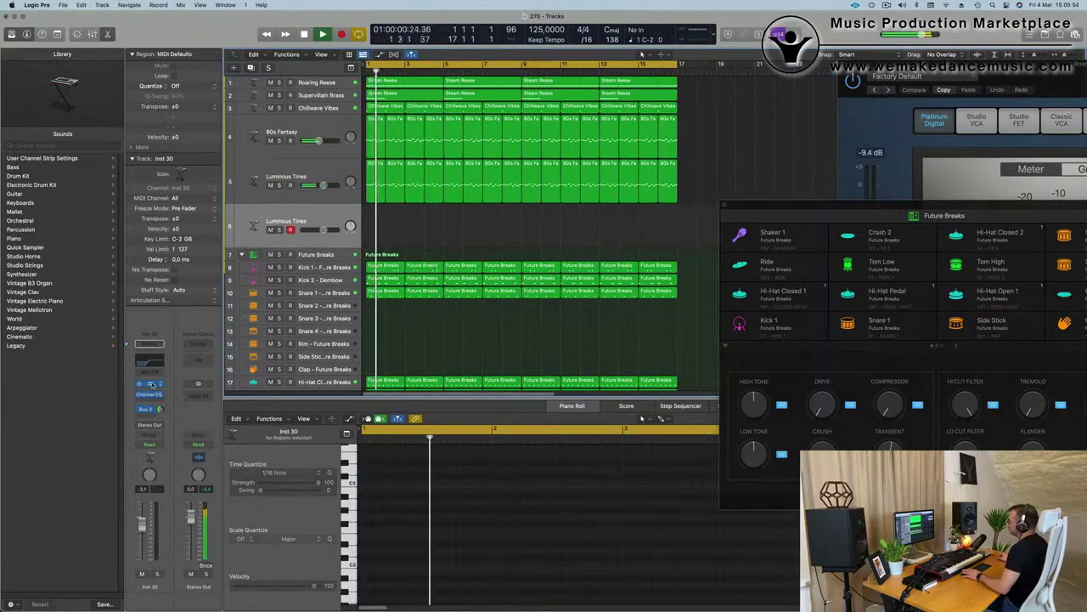
- Open the Alchemy instrument on the duplicated Luminous Tines track and move its window clear of the track headers
{"action": "left_click", "coordinate": [150, 384]}
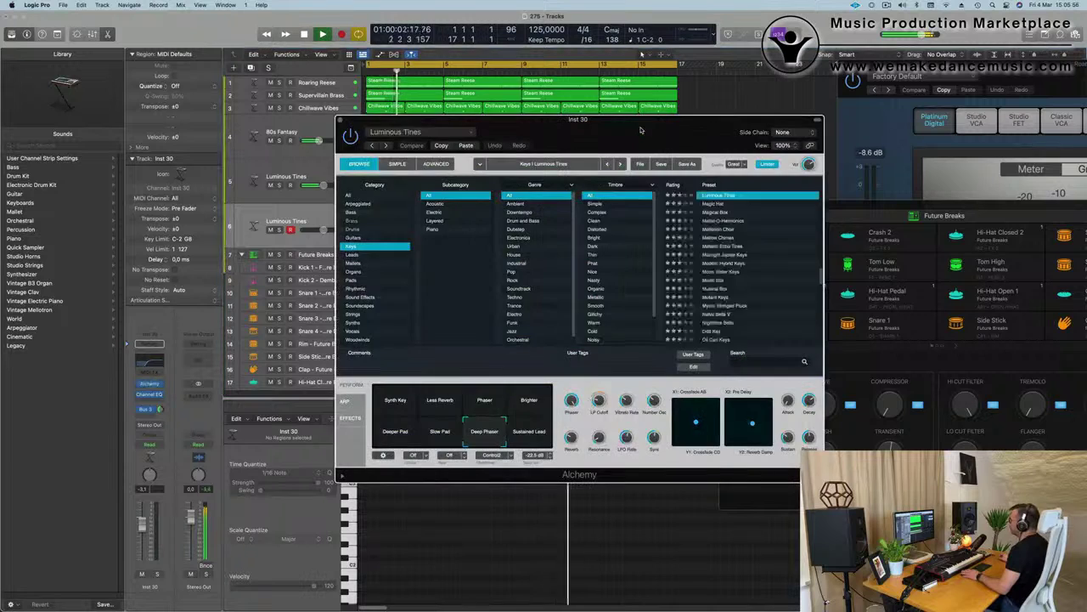
{"action": "left_click_drag", "start_coordinate": [612, 131], "coordinate": [663, 168]}
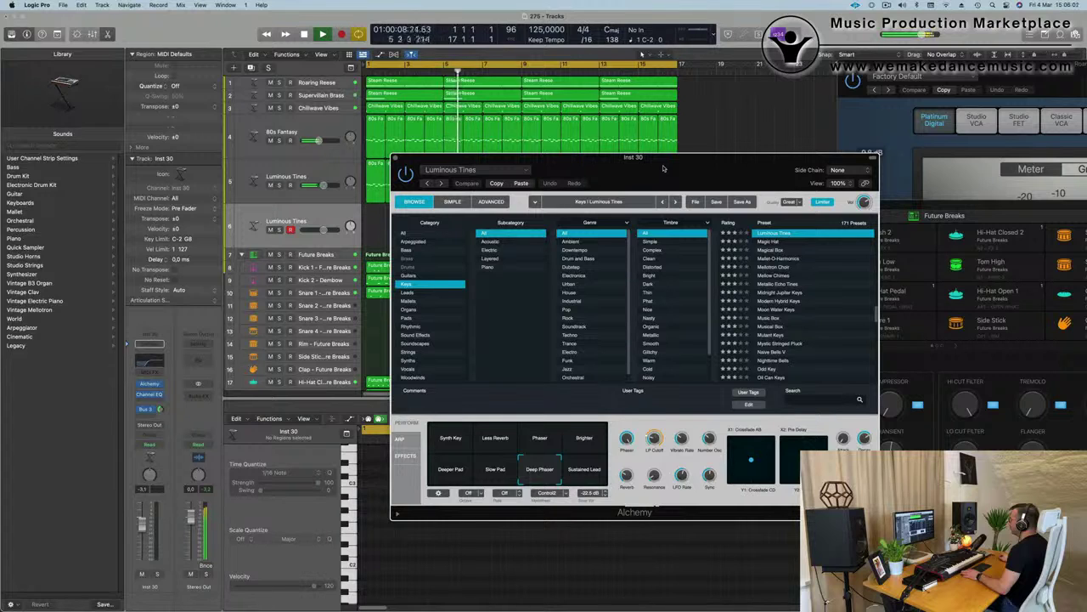
{"action": "left_click_drag", "start_coordinate": [664, 168], "coordinate": [641, 175]}
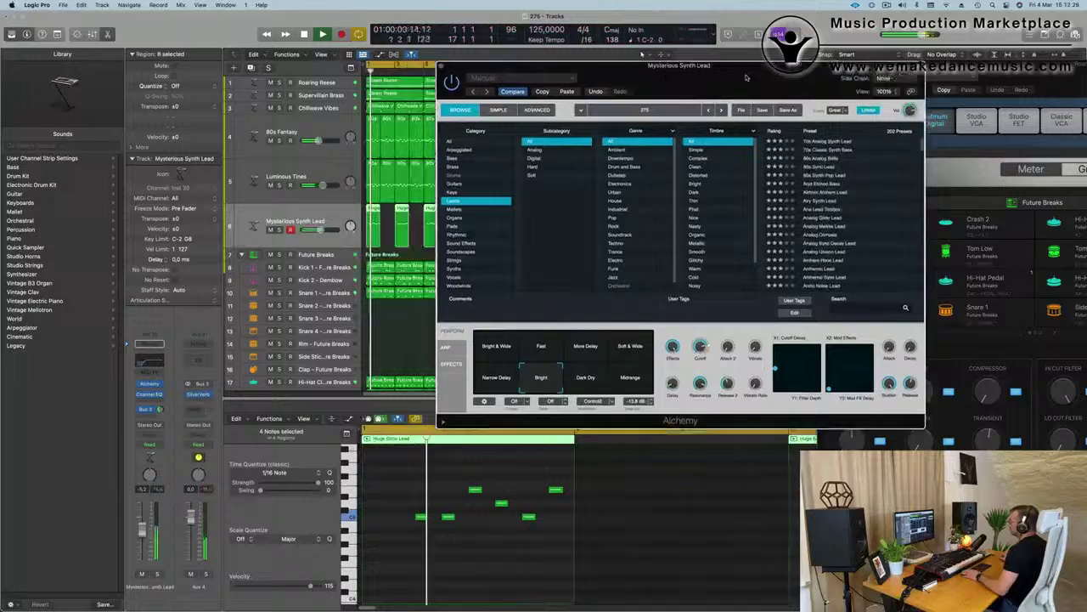
- Close the Alchemy window of the Mysterious Synth Lead track and move the Performance Meter away from the arrangement
{"action": "left_click_drag", "start_coordinate": [746, 78], "coordinate": [775, 73]}
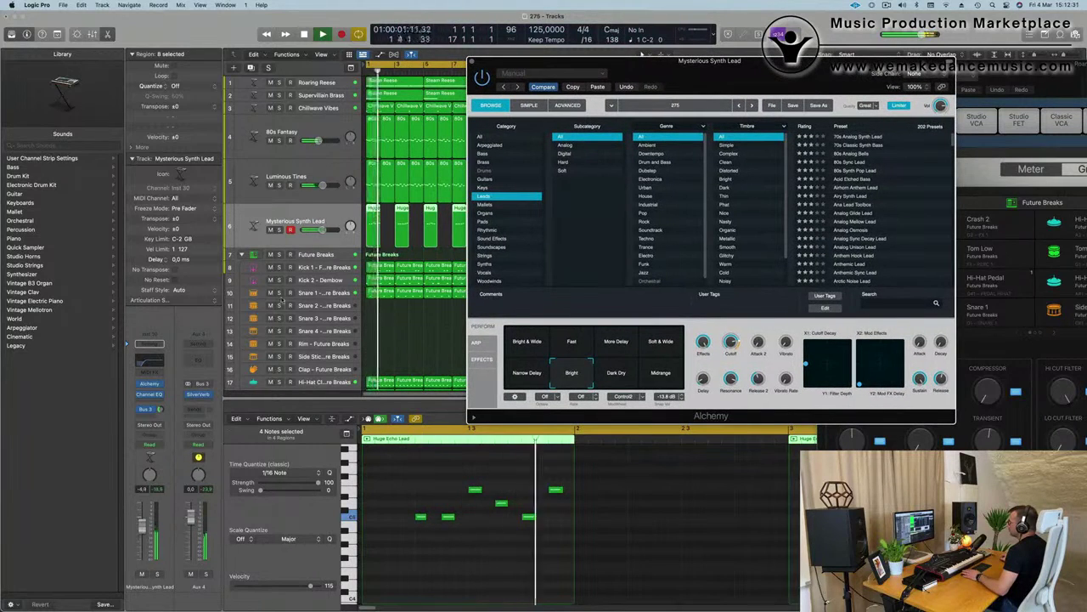
{"action": "key", "text": "super+w"}
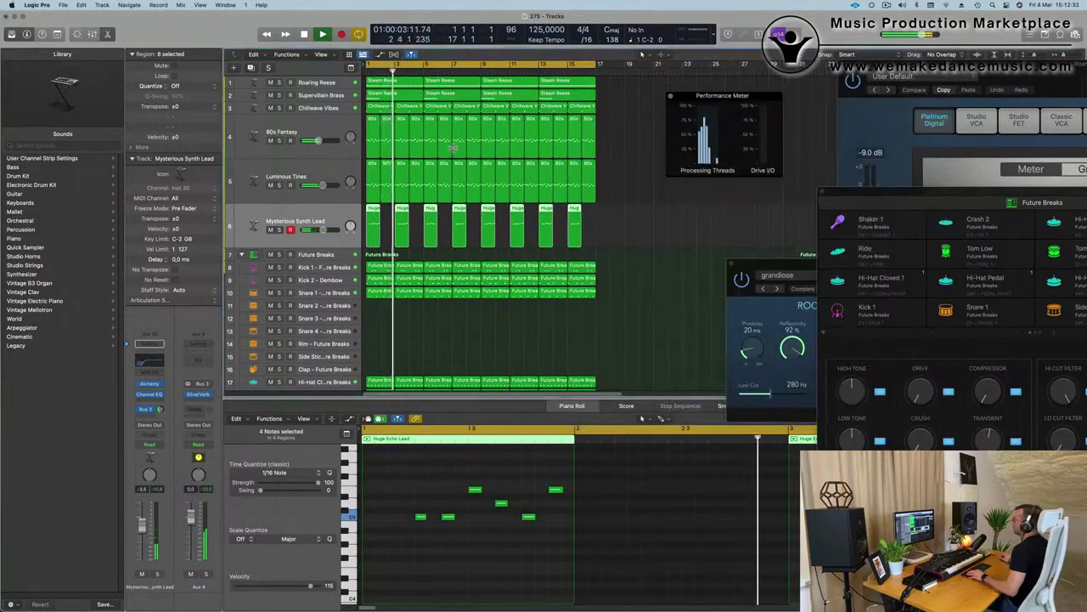
{"action": "scroll", "coordinate": [562, 259], "scroll_direction": "down", "scroll_amount": 5}
{"action": "scroll", "coordinate": [570, 255], "scroll_direction": "up", "scroll_amount": 3}
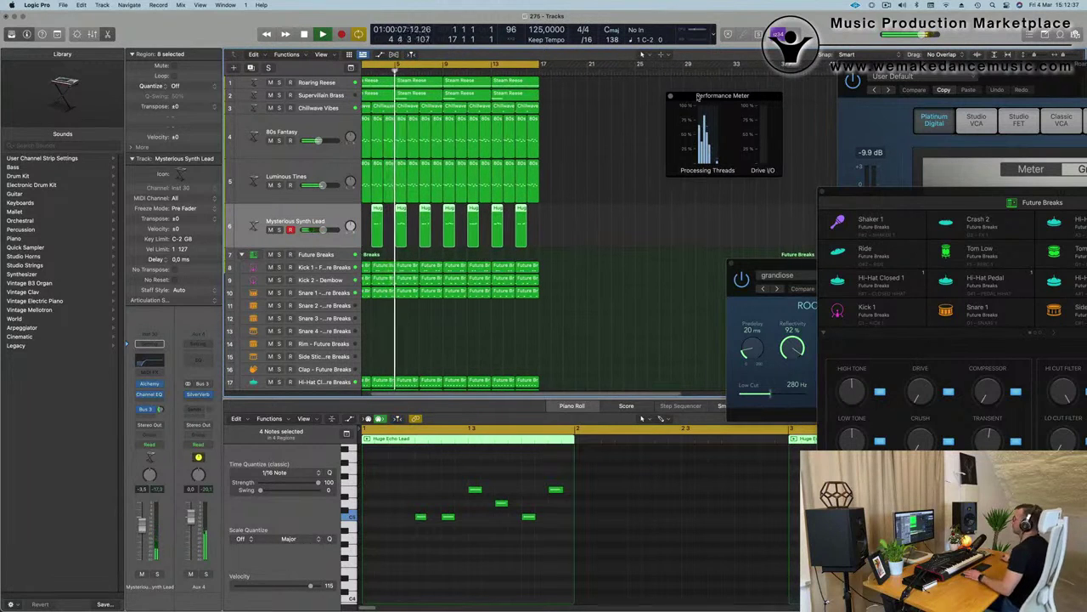
{"action": "left_click_drag", "start_coordinate": [688, 101], "coordinate": [809, 101]}
- Restart playback from bar 1, select all regions in the arrangement, and repeat them after the existing 16 bars
{"action": "scroll", "coordinate": [599, 179], "scroll_direction": "down", "scroll_amount": 2}
{"action": "key", "text": "Return"}
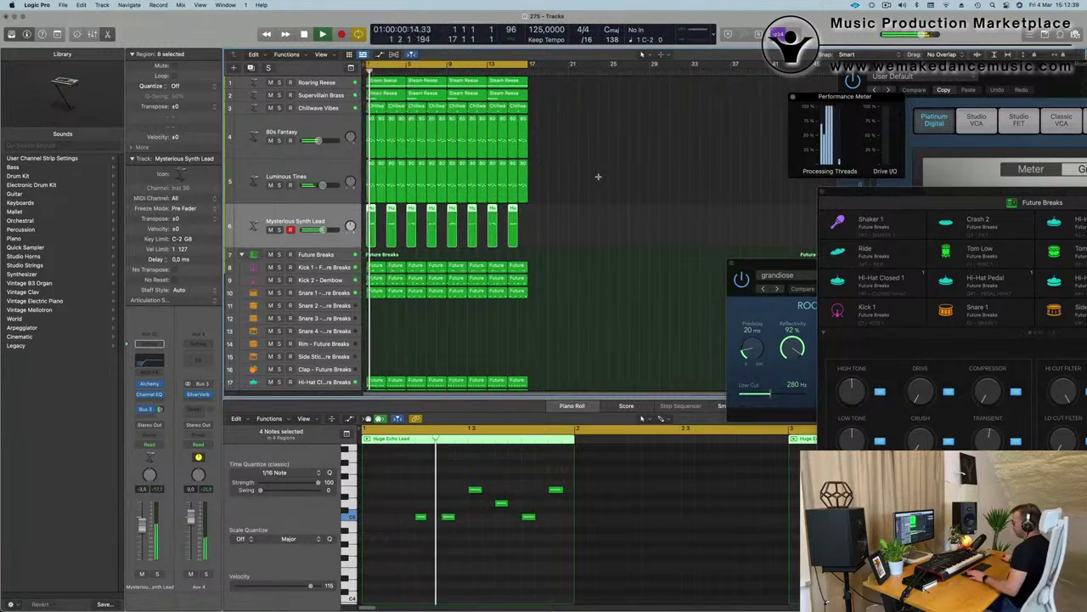
{"action": "key", "text": "super+a"}
{"action": "key", "text": "super+r"}
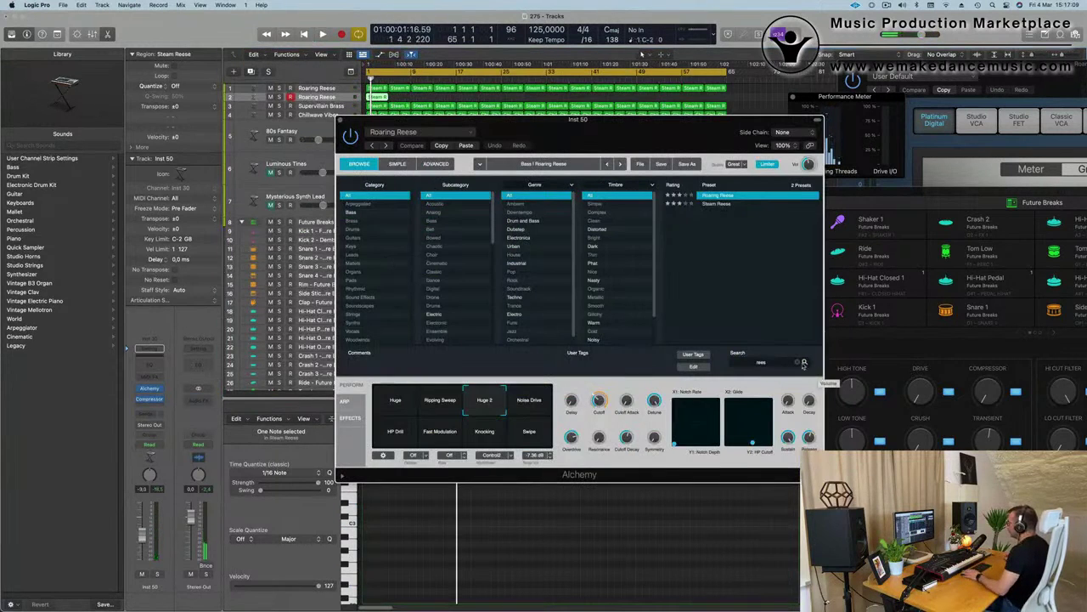
- Clear the Alchemy preset search on the duplicated Roaring Reese track and filter the presets to the Soundscapes category
{"action": "left_click", "coordinate": [799, 362]}
{"action": "left_click", "coordinate": [361, 307]}
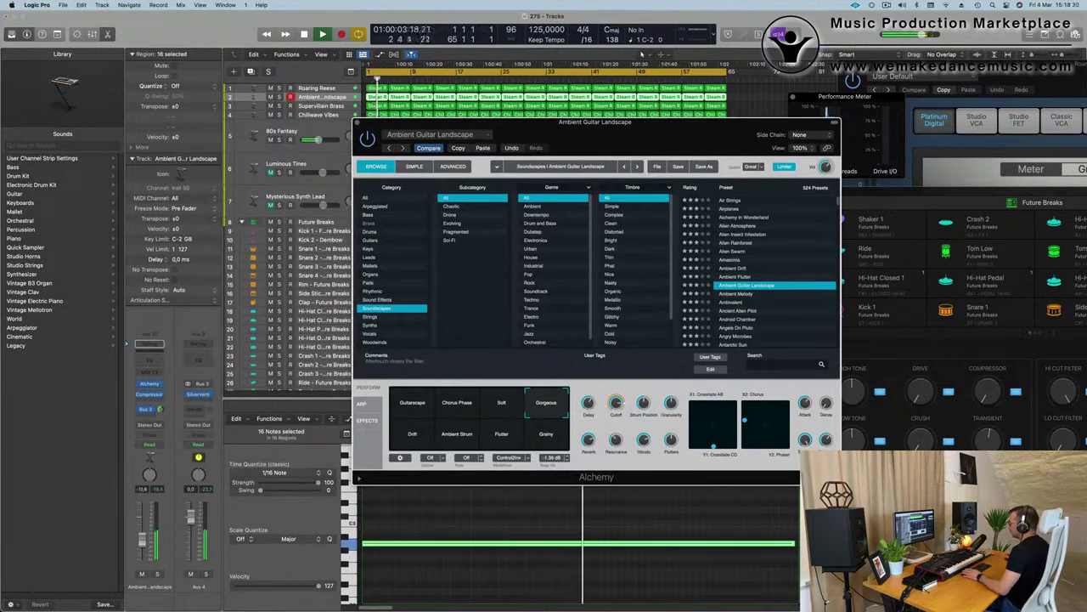
- Audition the Ambient Guitar Landscape track in solo from bar 1, turn solo off, and replay the full mix from the start
{"action": "key", "text": "Return"}
{"action": "left_click", "coordinate": [156, 575]}
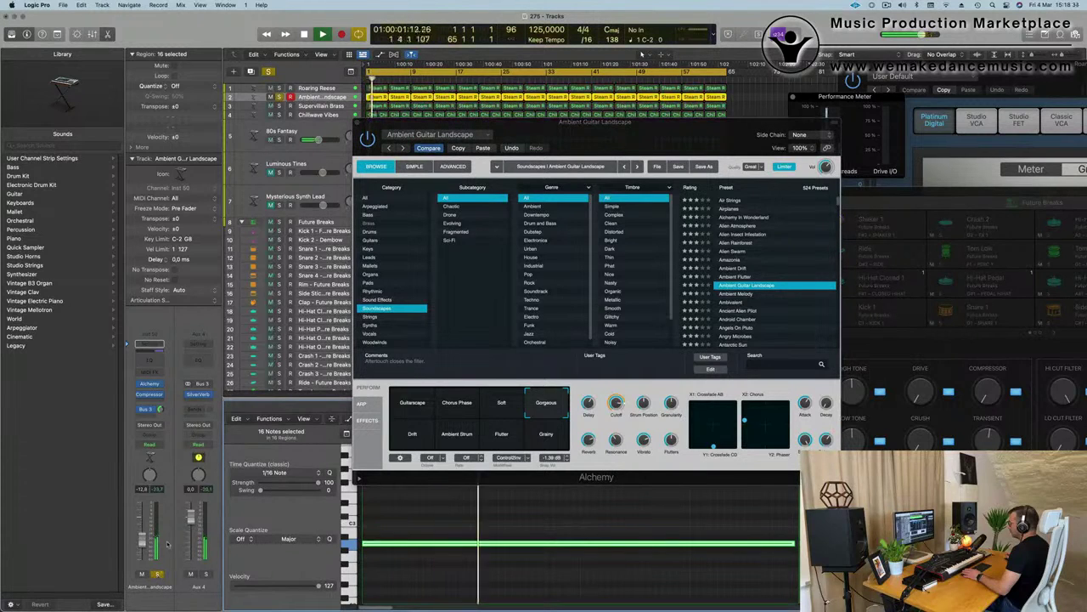
{"action": "left_click", "coordinate": [157, 574]}
{"action": "key", "text": "Return"}
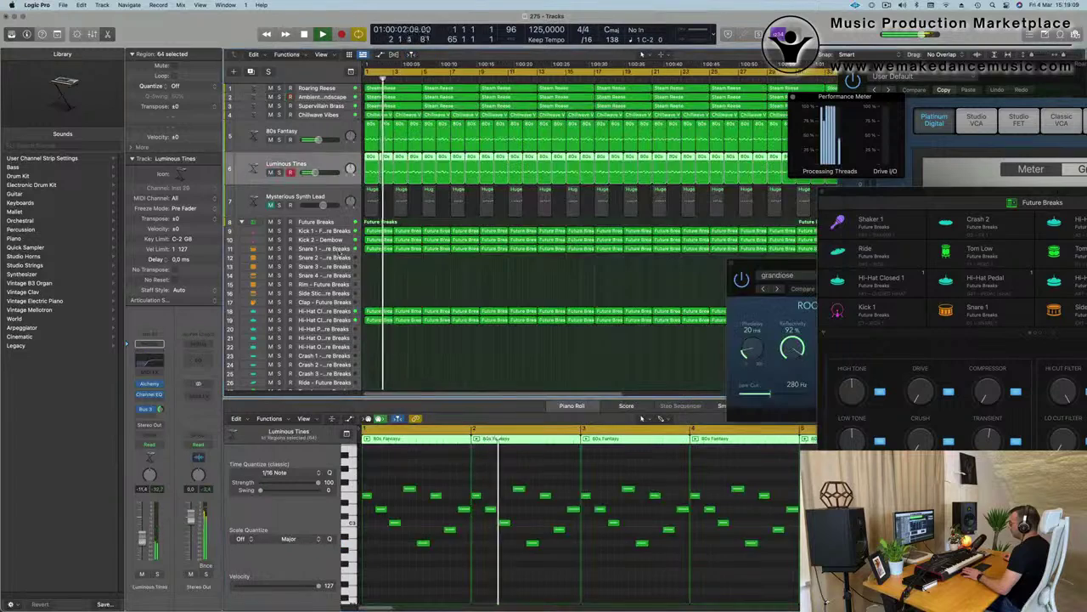
- Move the first Future Breaks region from the Snare 1 track down to the Rim track at bar 1
{"action": "left_click", "coordinate": [327, 249]}
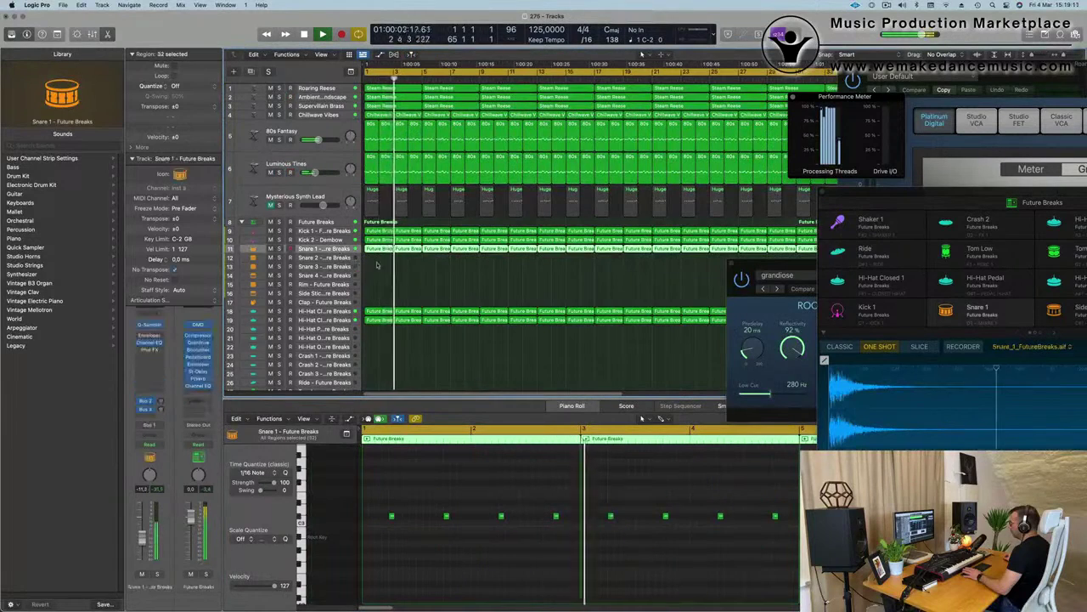
{"action": "left_click", "coordinate": [380, 249]}
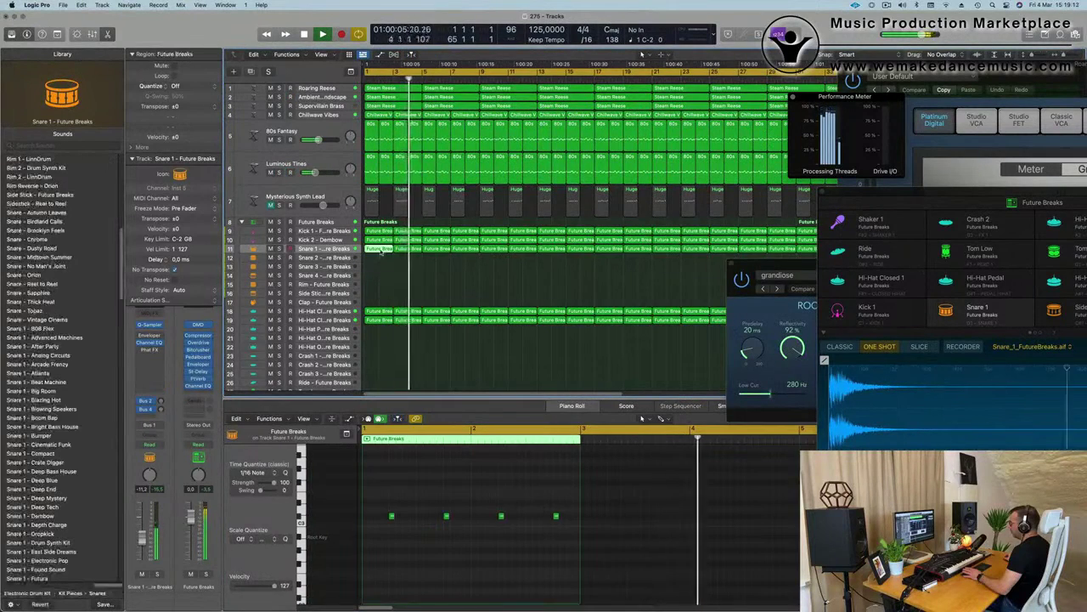
{"action": "left_click_drag", "start_coordinate": [380, 249], "coordinate": [380, 285]}
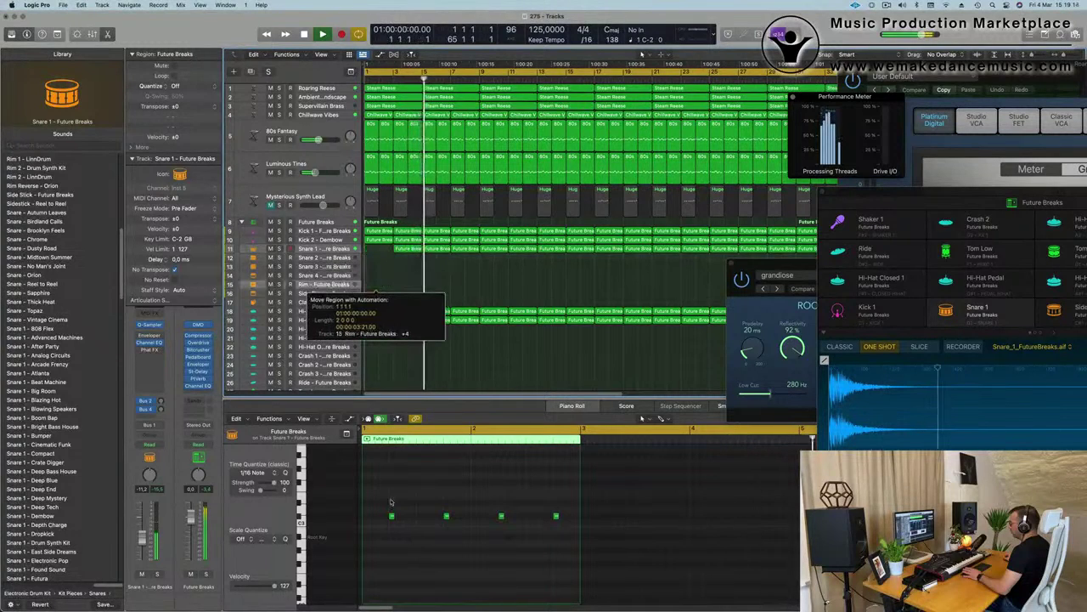
- Stop playback and delete the first and third of the four notes in the region moved to the Rim track
{"action": "key", "text": "space"}
{"action": "left_click_drag", "start_coordinate": [391, 502], "coordinate": [397, 538]}
{"action": "key", "text": "Delete"}
{"action": "left_click_drag", "start_coordinate": [490, 476], "coordinate": [525, 563]}
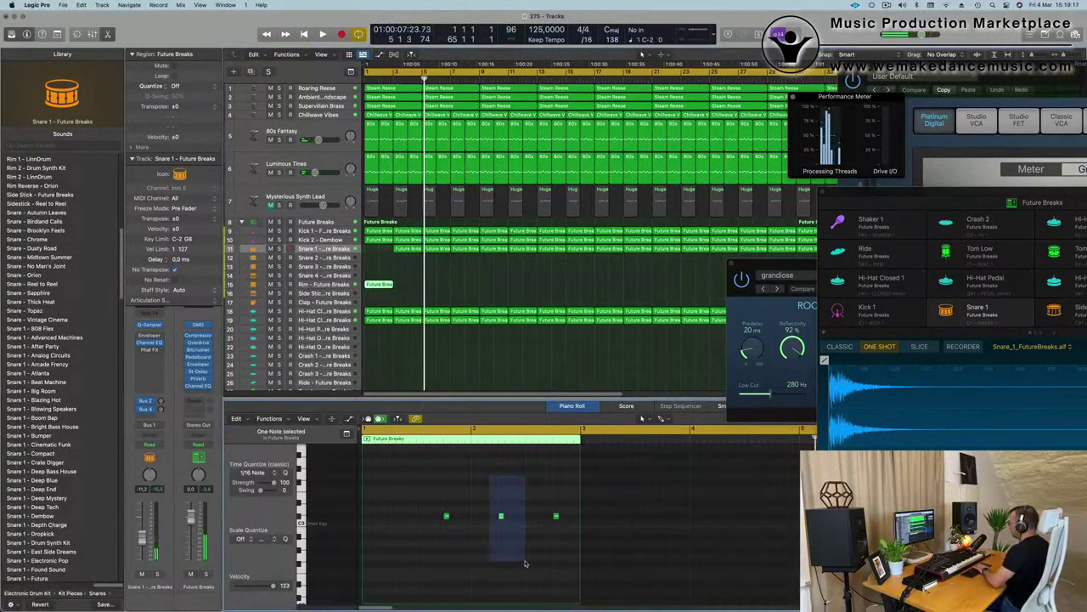
{"action": "key", "text": "Delete"}
- Copy the Snare 1 region at bar 3 into the gap at bar 1 of the same track
{"action": "left_click", "coordinate": [398, 249]}
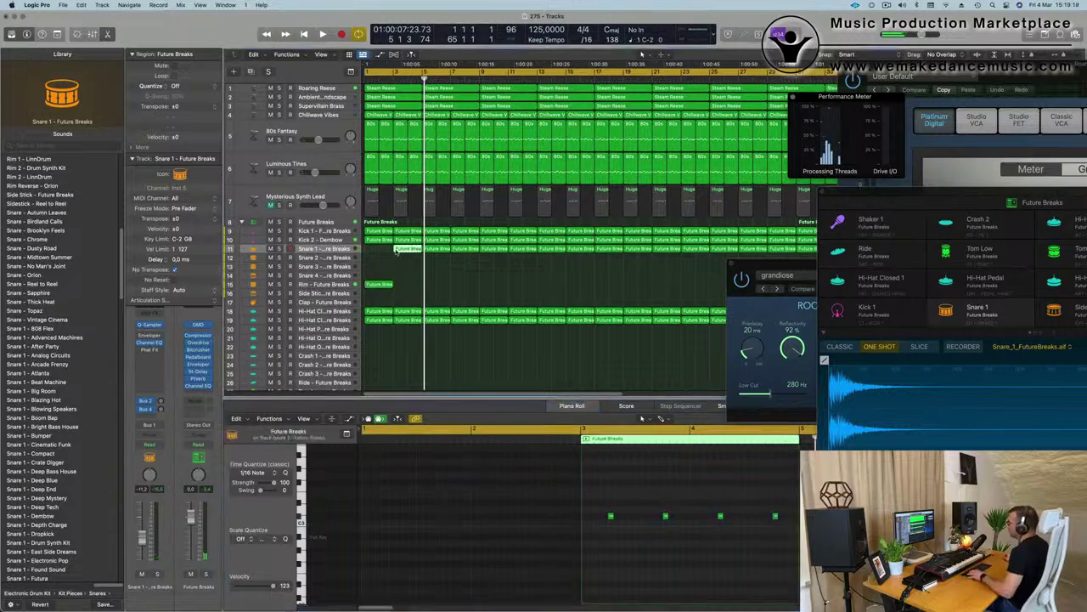
{"action": "left_click_drag", "start_coordinate": [396, 249], "coordinate": [397, 255]}
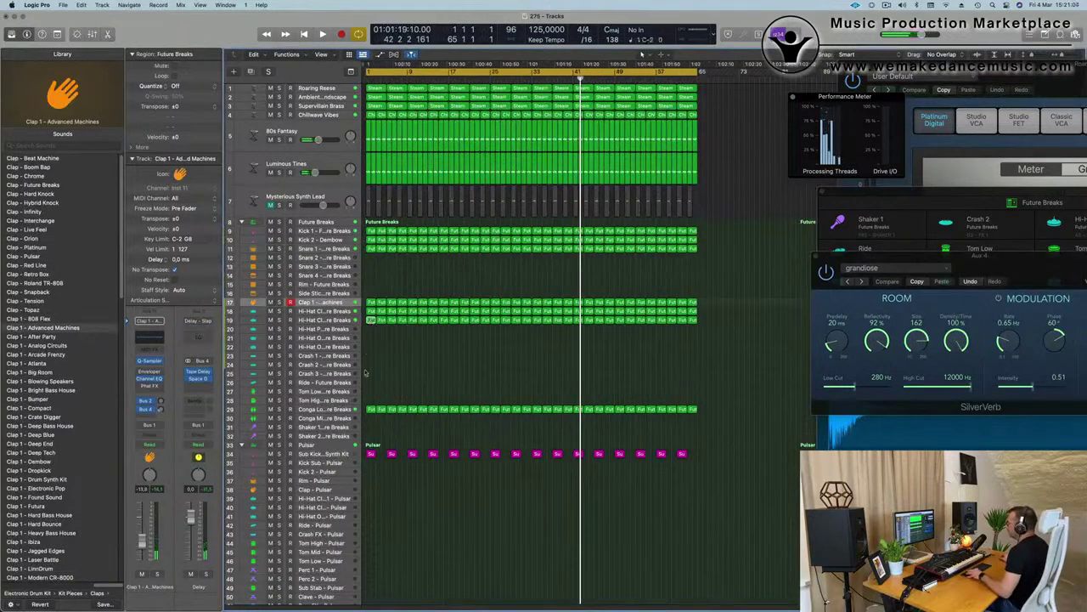
- Copy the first region of the second closed hi-hat track onto the Ride track and delete most of its offbeat eighth notes
{"action": "left_click_drag", "start_coordinate": [366, 373], "coordinate": [371, 382]}
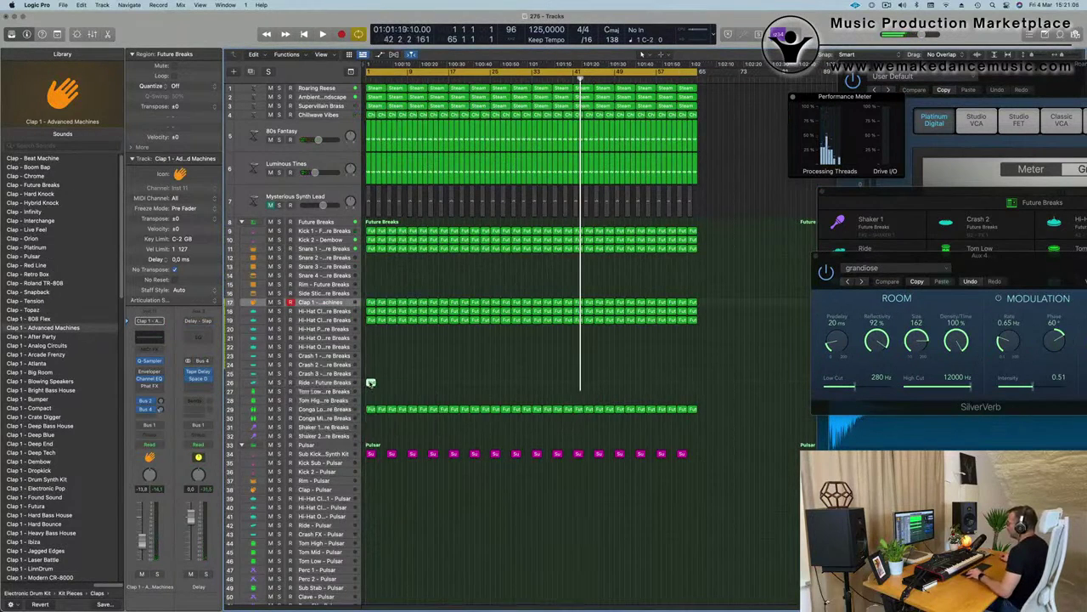
{"action": "double_click", "coordinate": [371, 383]}
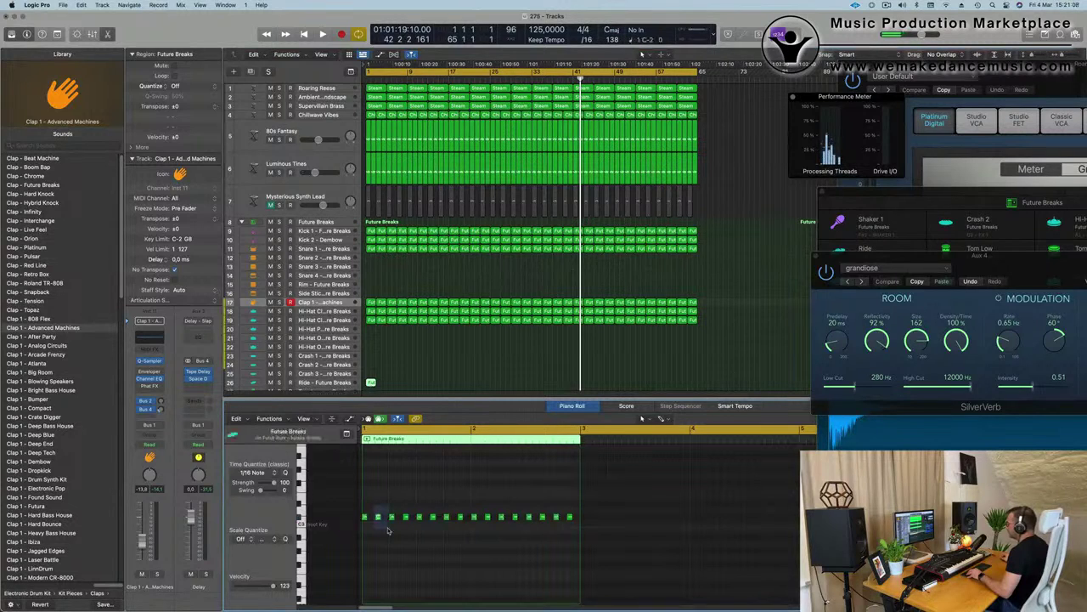
{"action": "key", "text": "Delete"}
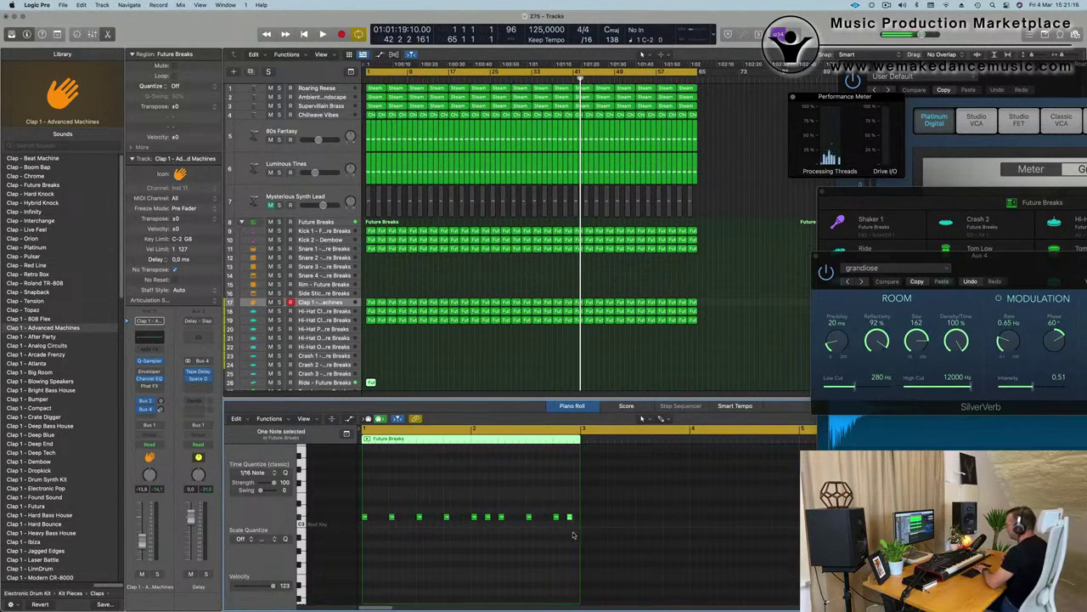
{"action": "left_click", "coordinate": [392, 381]}
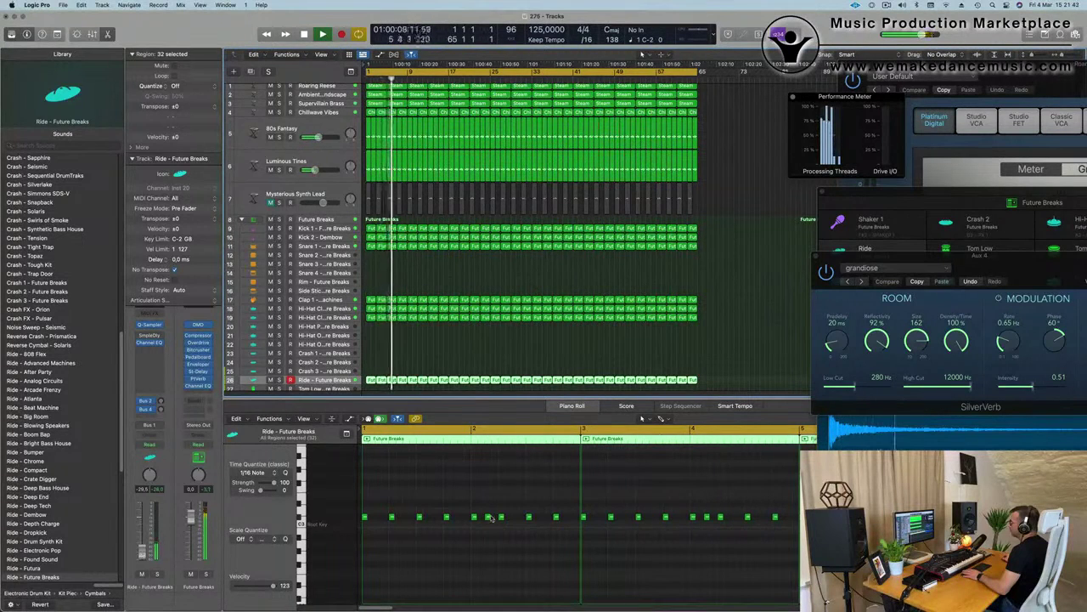
- Replay the arrangement from bar 1 to hear the ride pattern and deselect the Ride regions
{"action": "key", "text": "Return"}
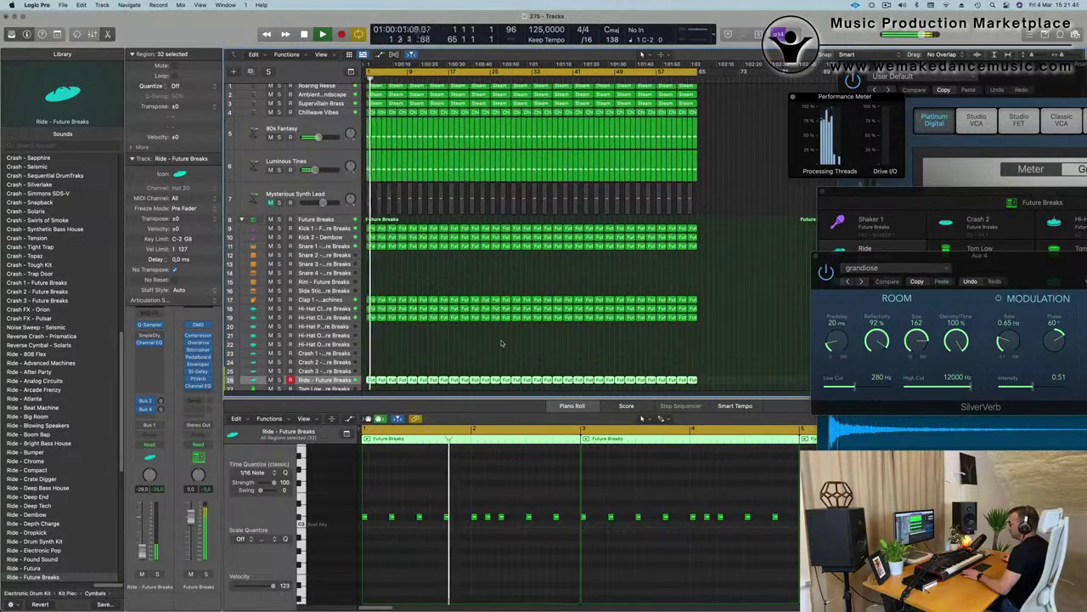
{"action": "left_click", "coordinate": [446, 298]}
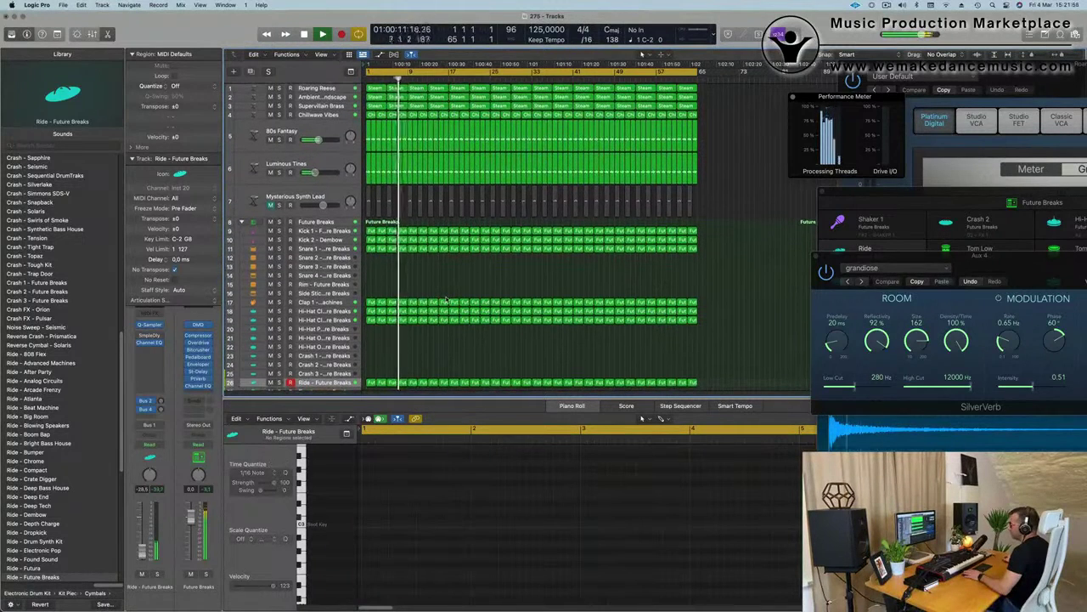